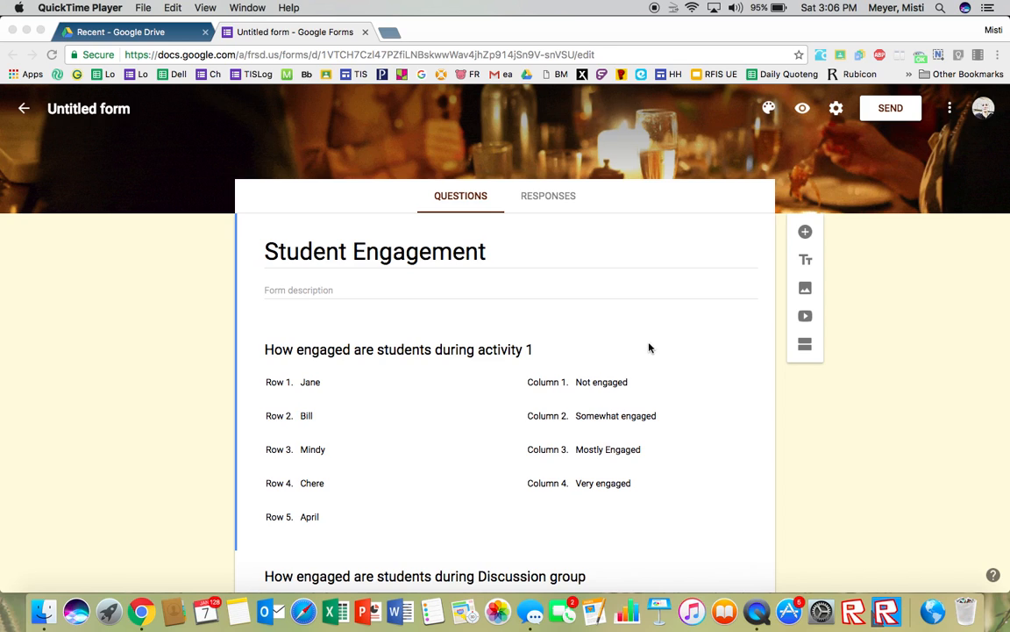
# Step: Examine the activity 1 grid question's student rows and engagement columns in the editor
pyautogui.click(593, 410)
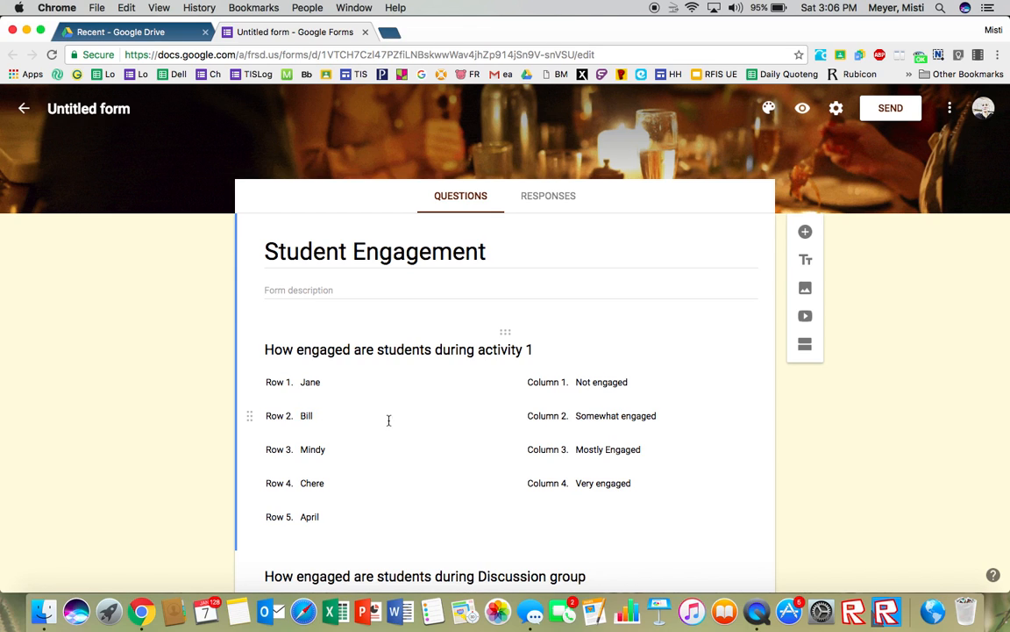
pyautogui.scroll(-3, 366, 392)
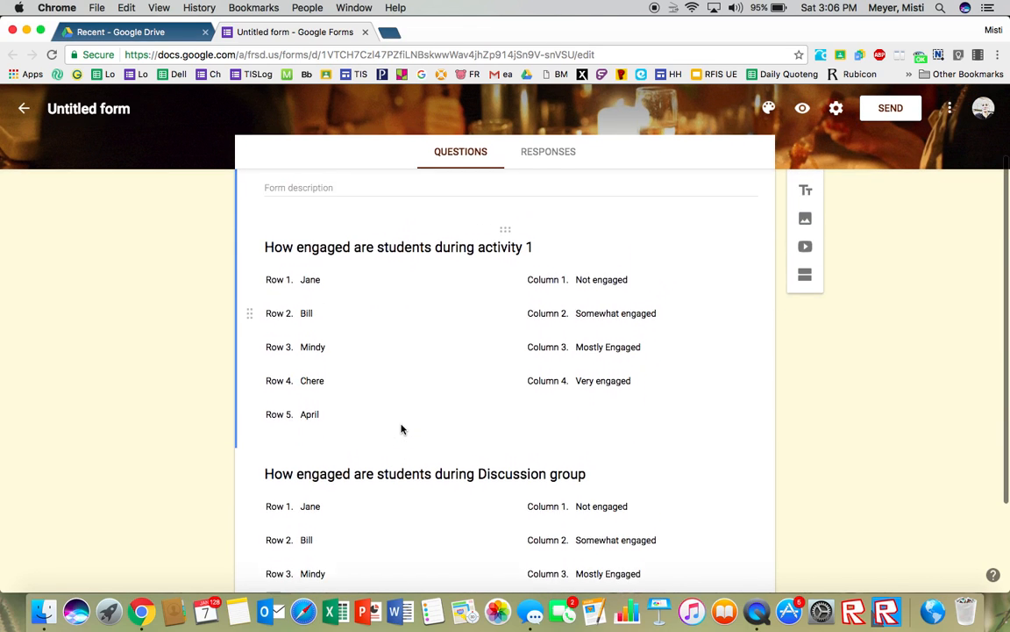
pyautogui.click(308, 324)
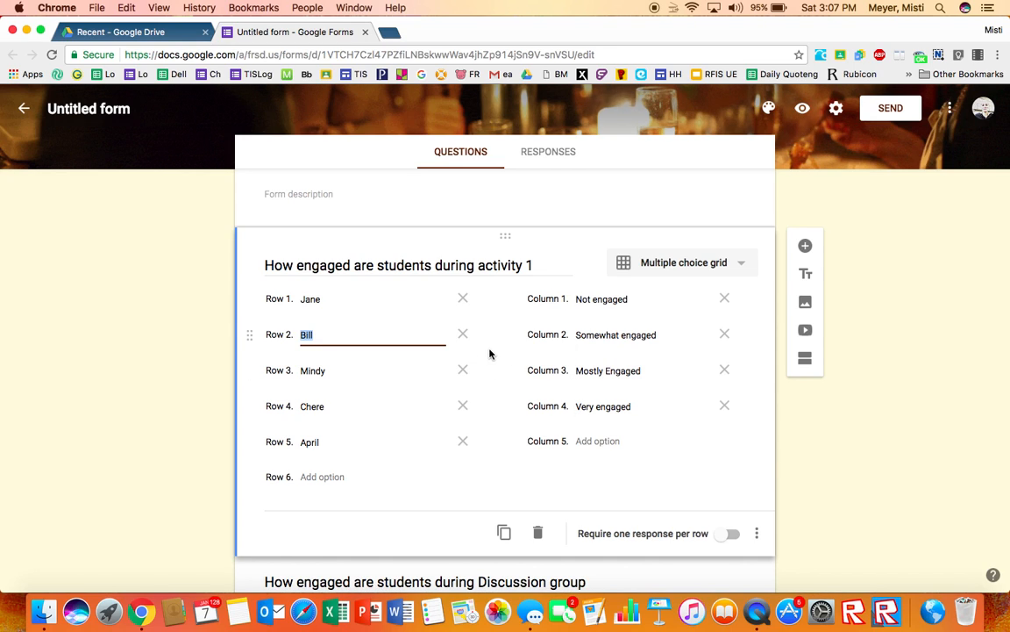
pyautogui.scroll(3, 490, 354)
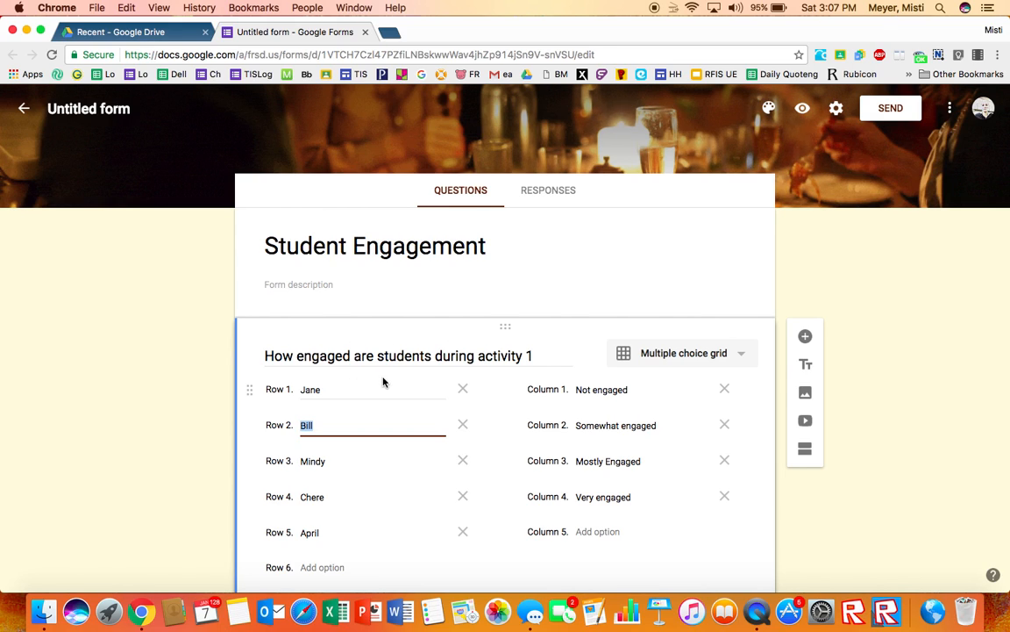
pyautogui.scroll(-5, 384, 380)
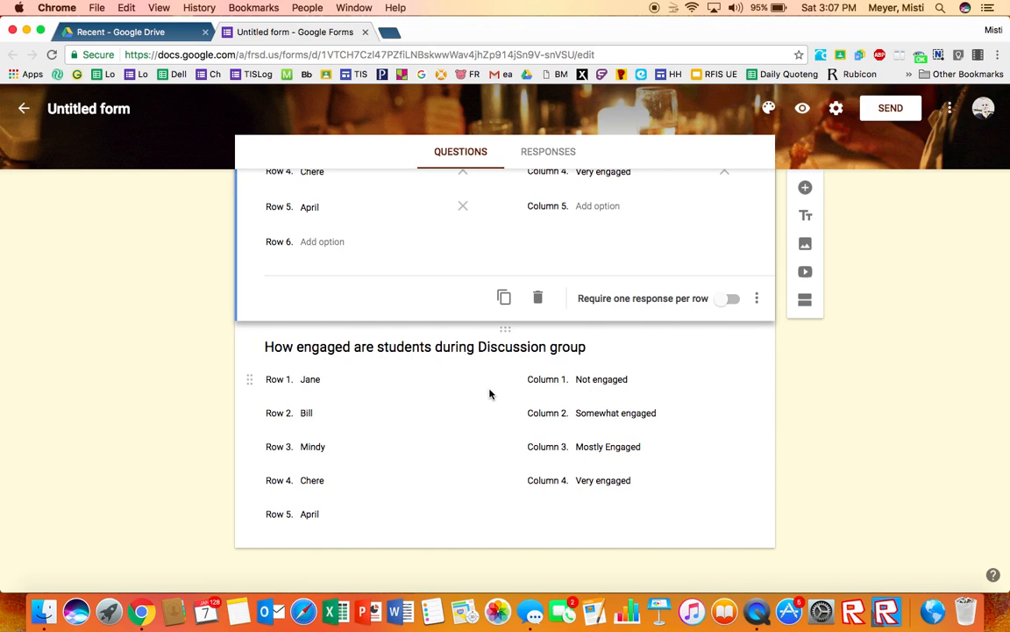
pyautogui.scroll(3, 490, 393)
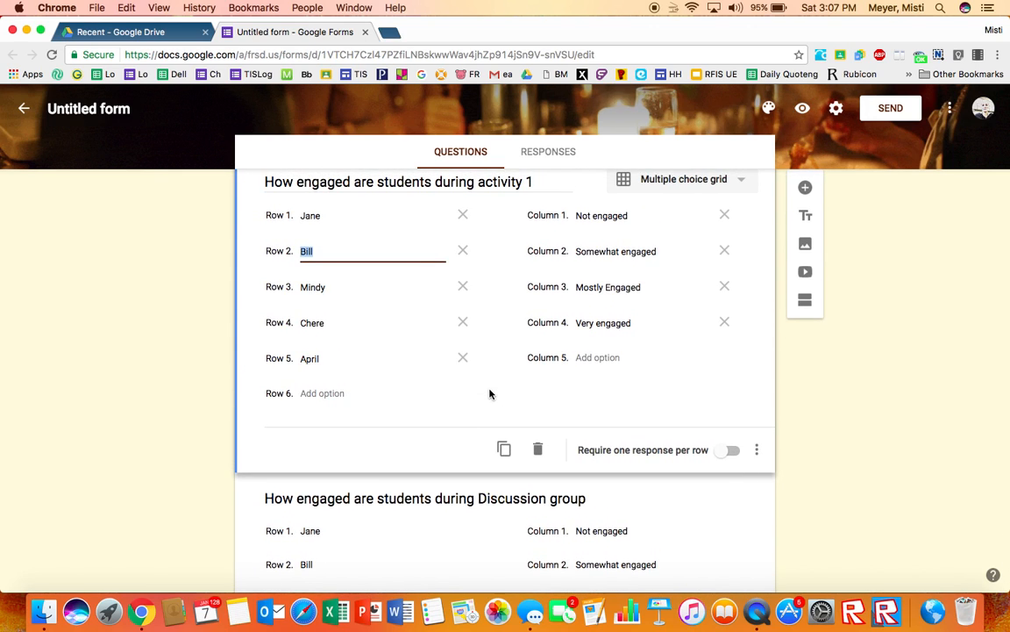
pyautogui.scroll(2, 490, 394)
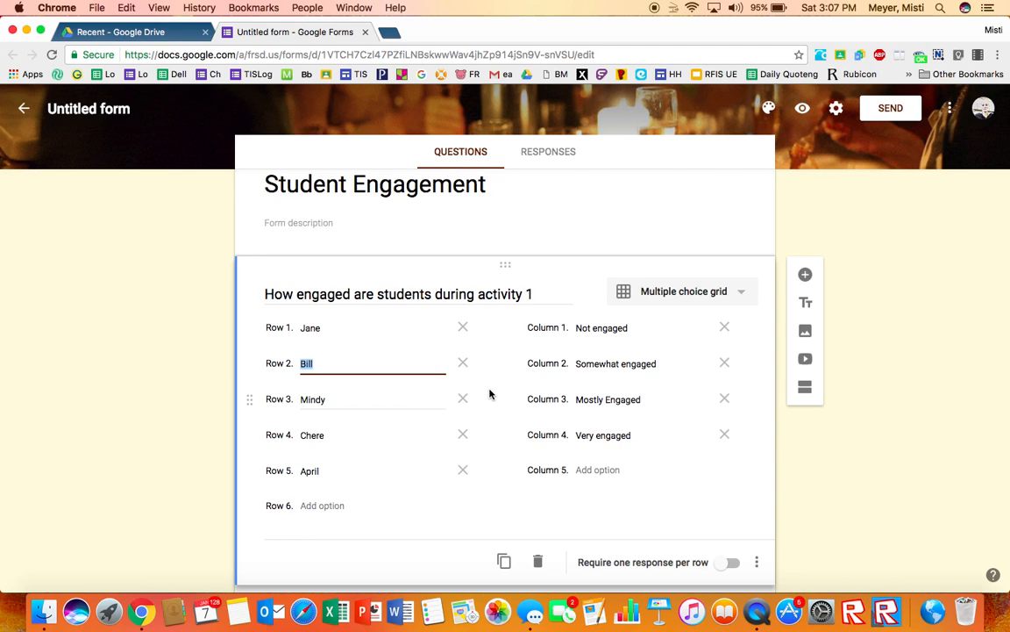
pyautogui.scroll(-3, 490, 394)
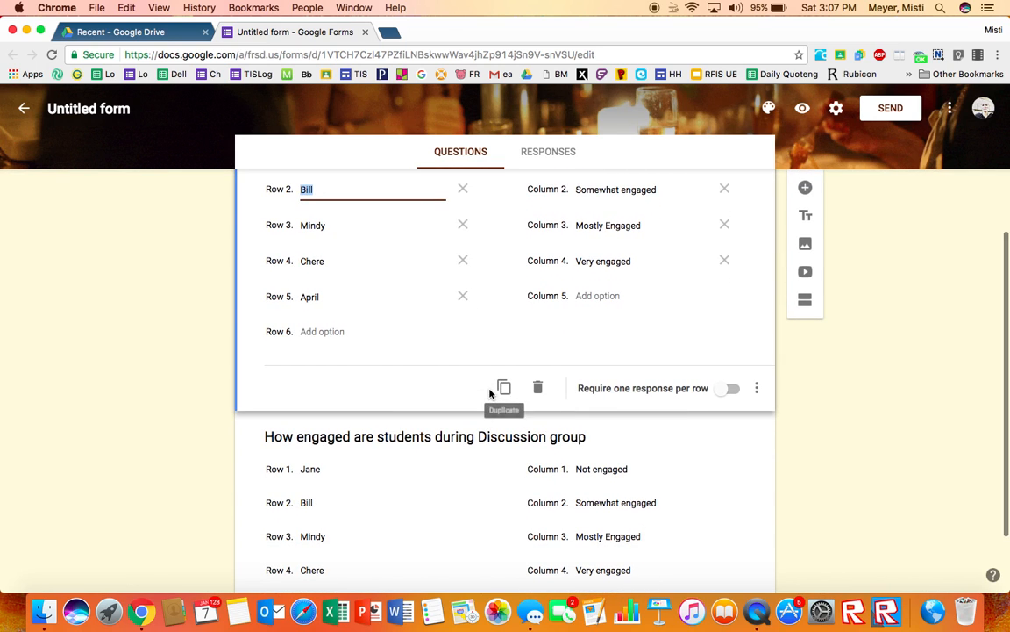
pyautogui.scroll(-2, 489, 394)
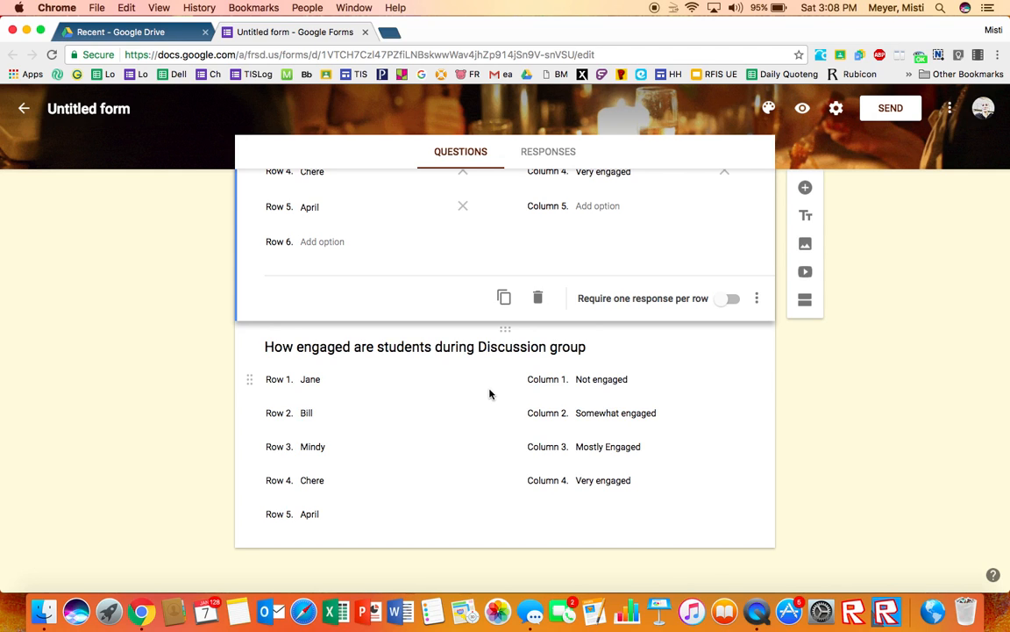
# Step: Duplicate the Discussion group grid question
pyautogui.click(490, 394)
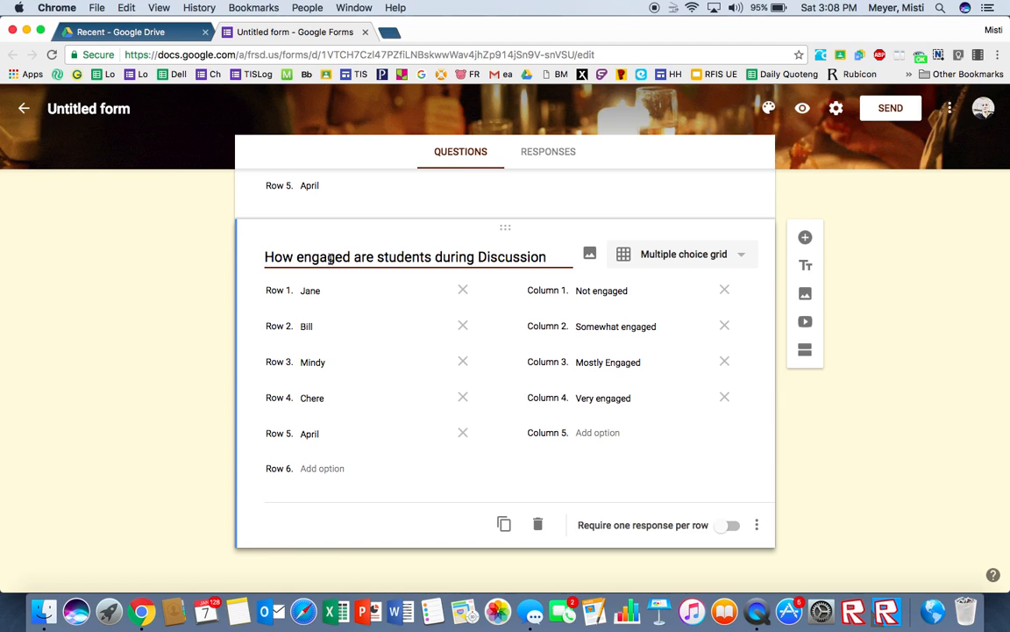
pyautogui.click(508, 525)
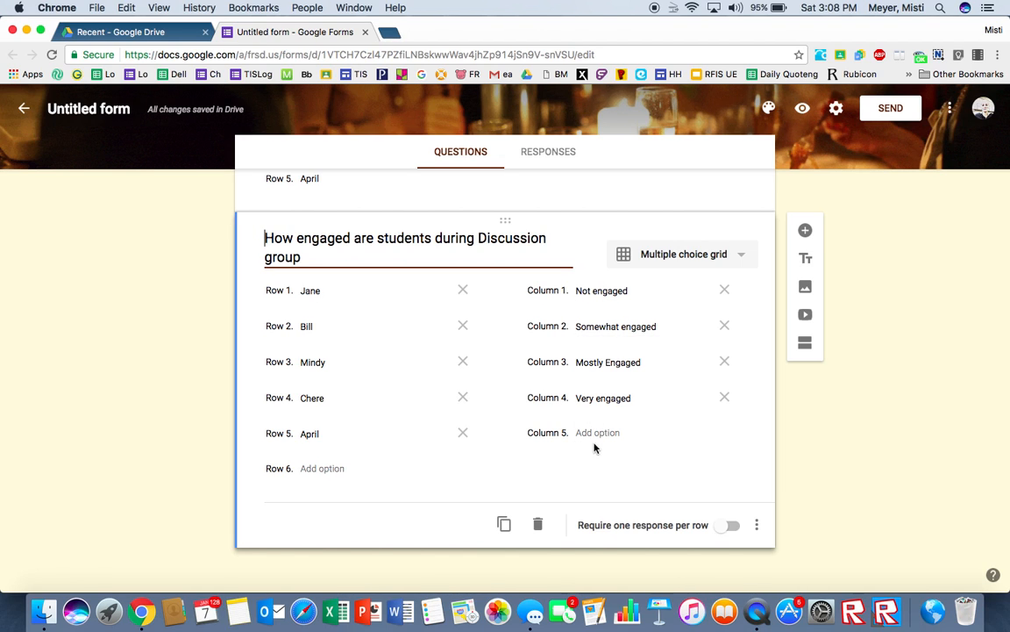
# Step: Open a preview of the form
pyautogui.scroll(5, 599, 448)
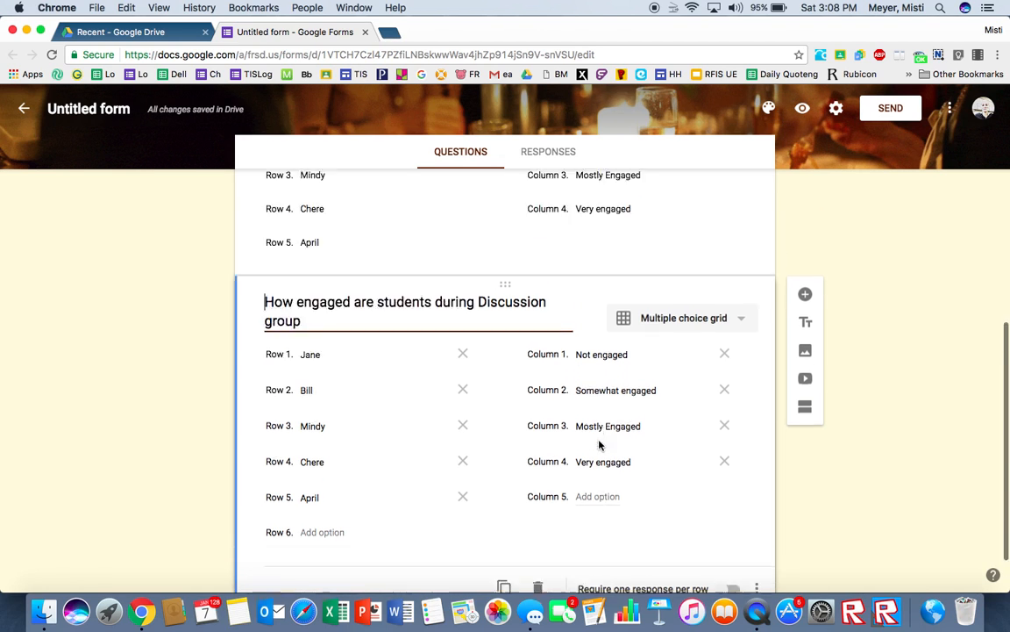
pyautogui.scroll(3, 600, 412)
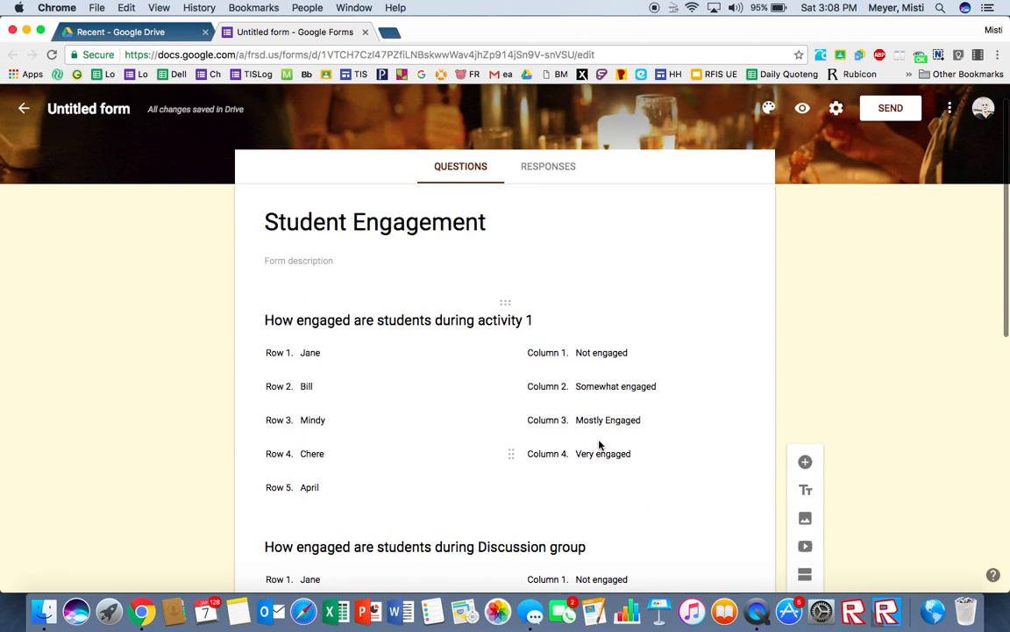
pyautogui.click(808, 114)
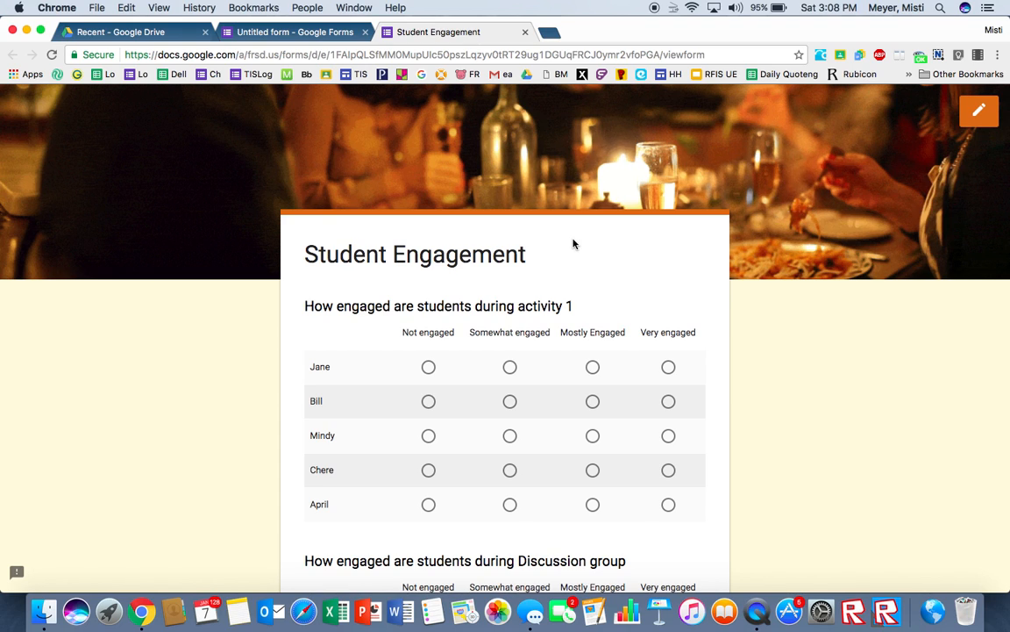
# Step: Scroll through the previewed form's grid questions down to the Submit button and back
pyautogui.scroll(-2, 574, 244)
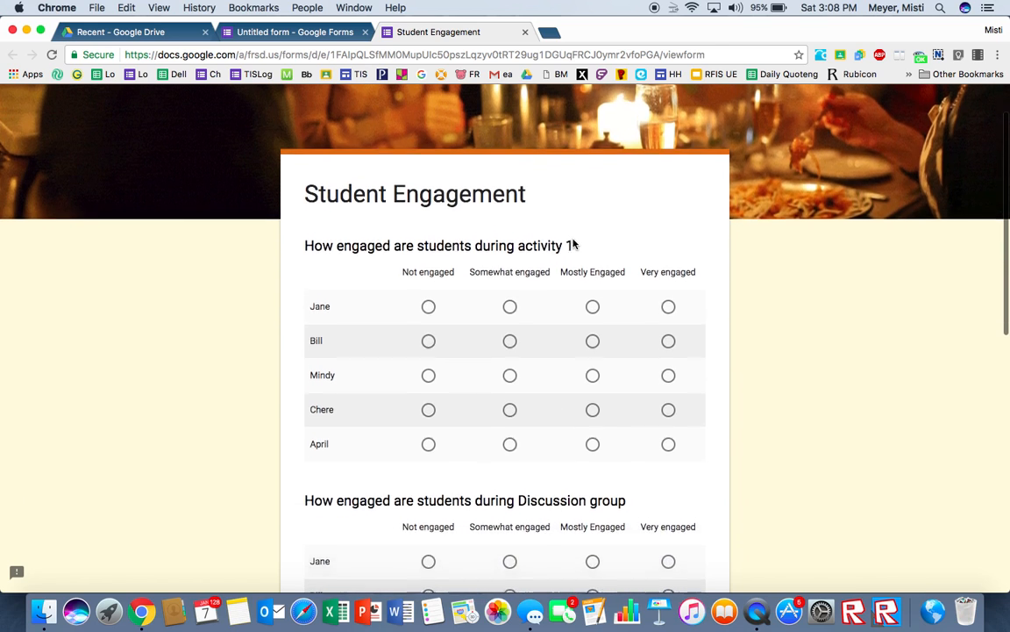
pyautogui.scroll(-1, 574, 244)
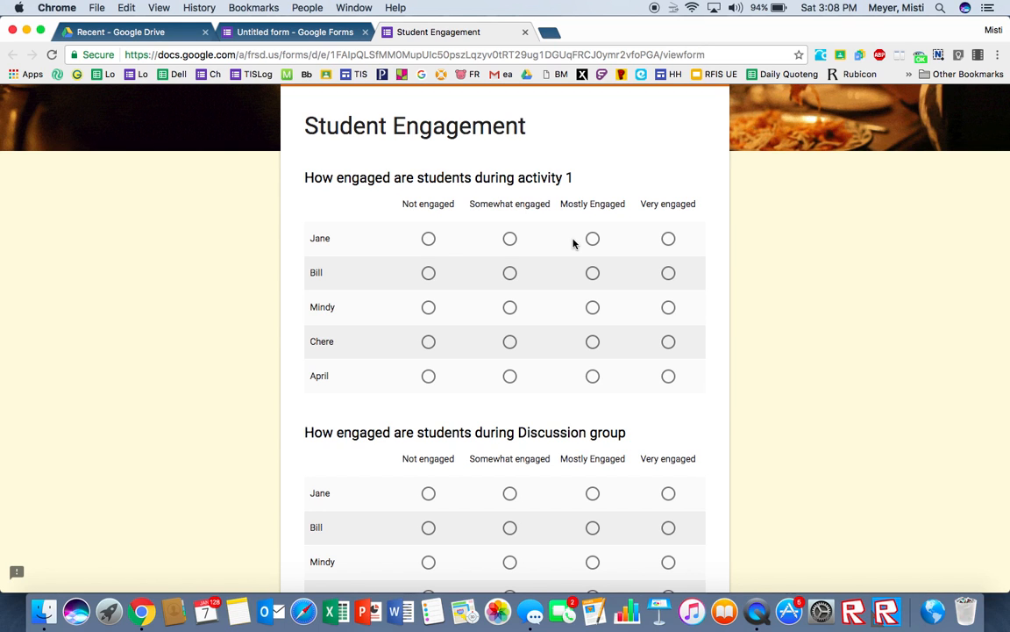
pyautogui.scroll(-10, 574, 244)
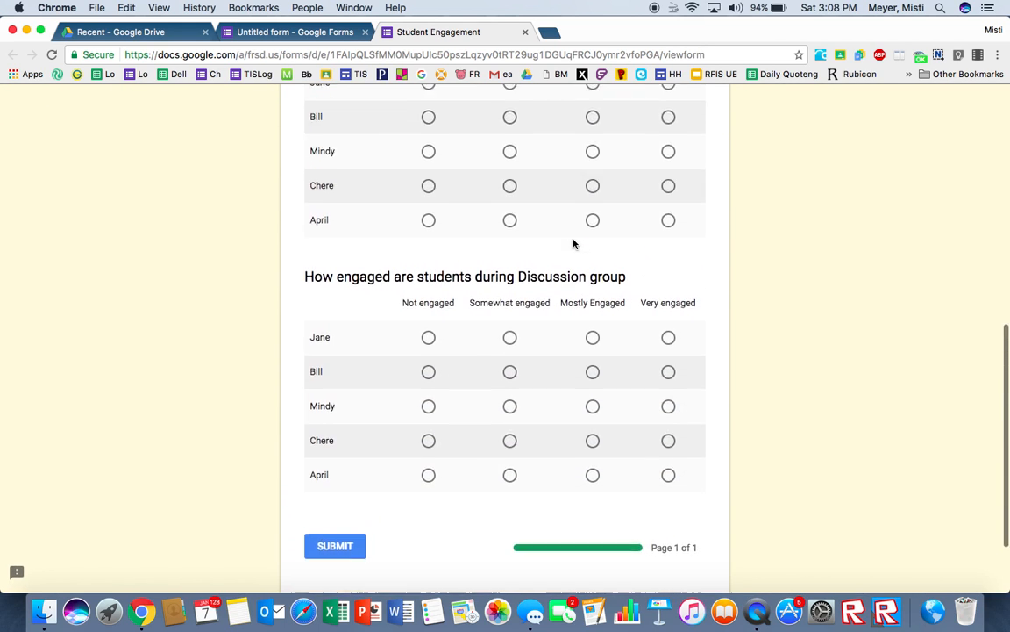
pyautogui.scroll(10, 573, 243)
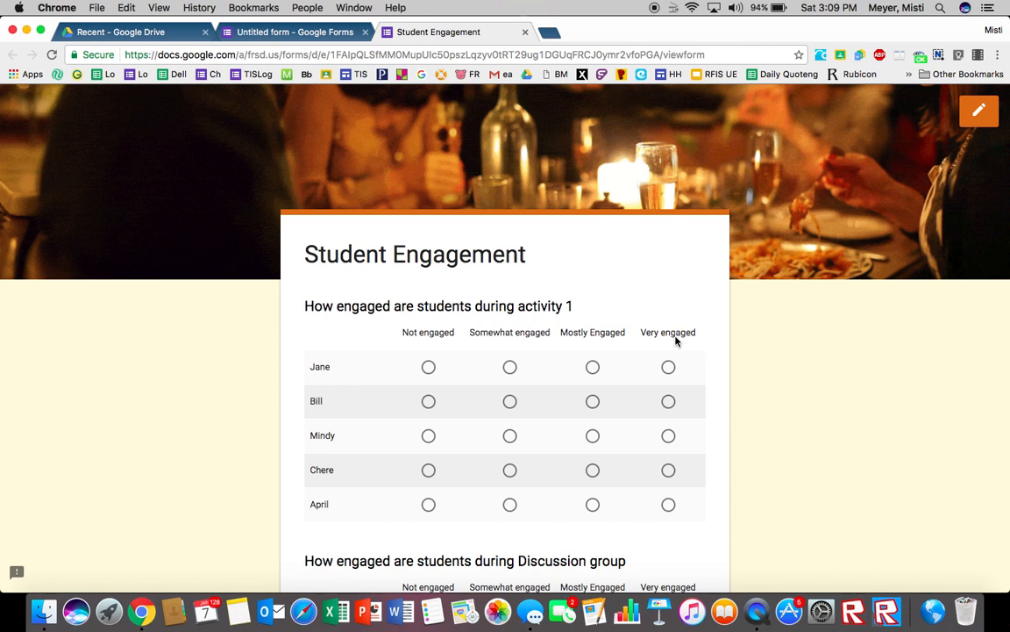
pyautogui.scroll(-2, 675, 341)
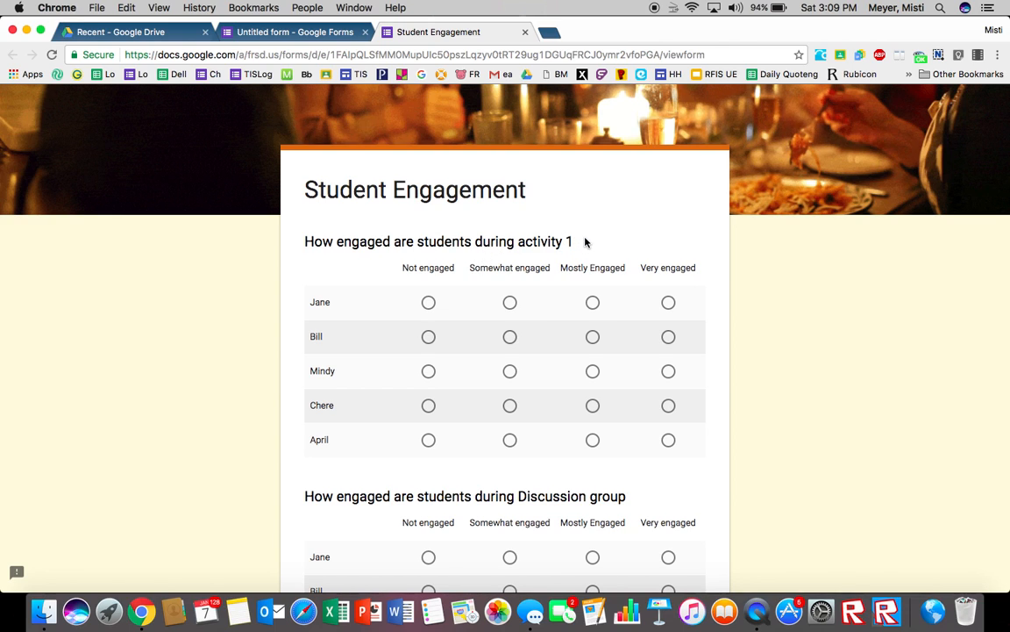
pyautogui.scroll(-1, 586, 237)
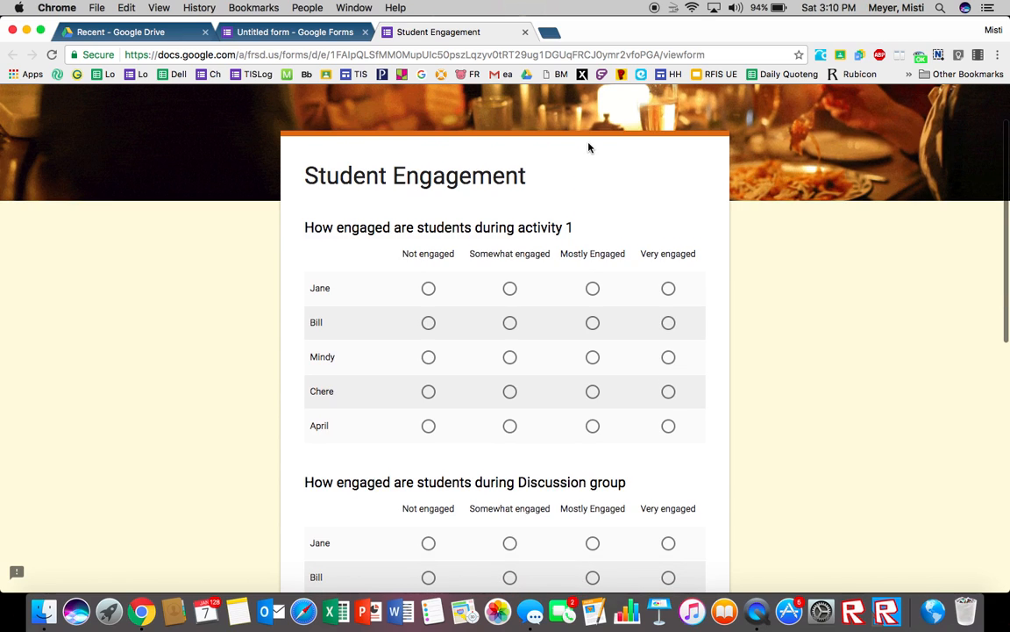
pyautogui.scroll(-3, 547, 399)
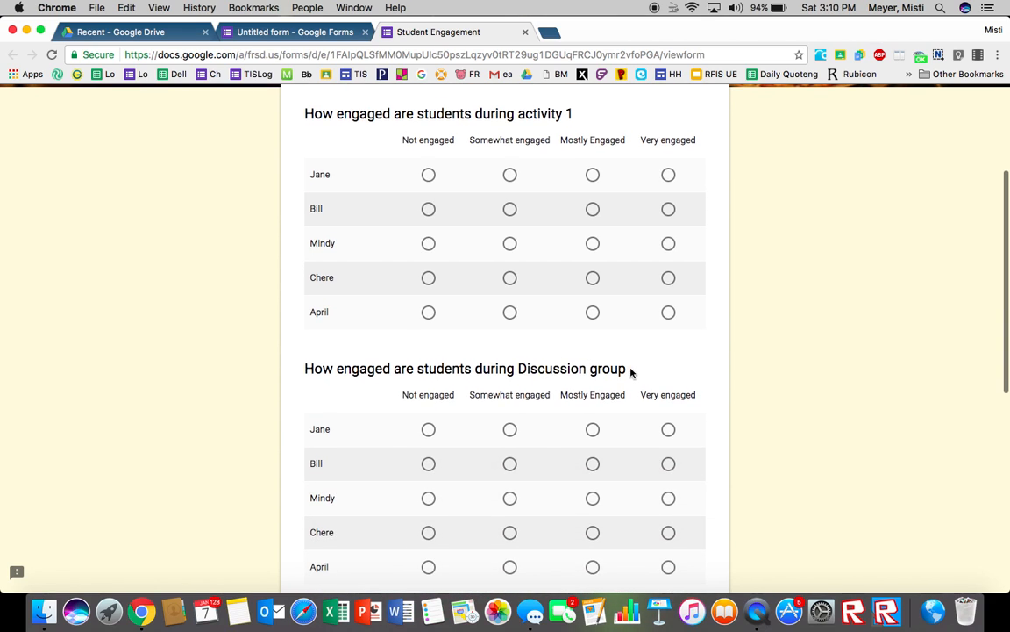
pyautogui.scroll(-10, 629, 372)
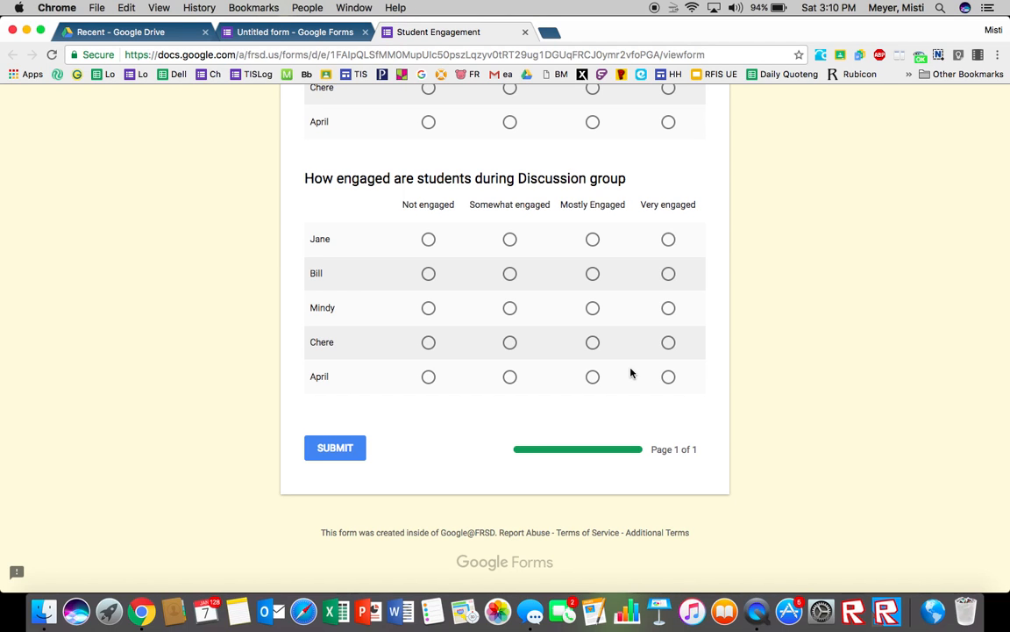
pyautogui.scroll(7, 630, 373)
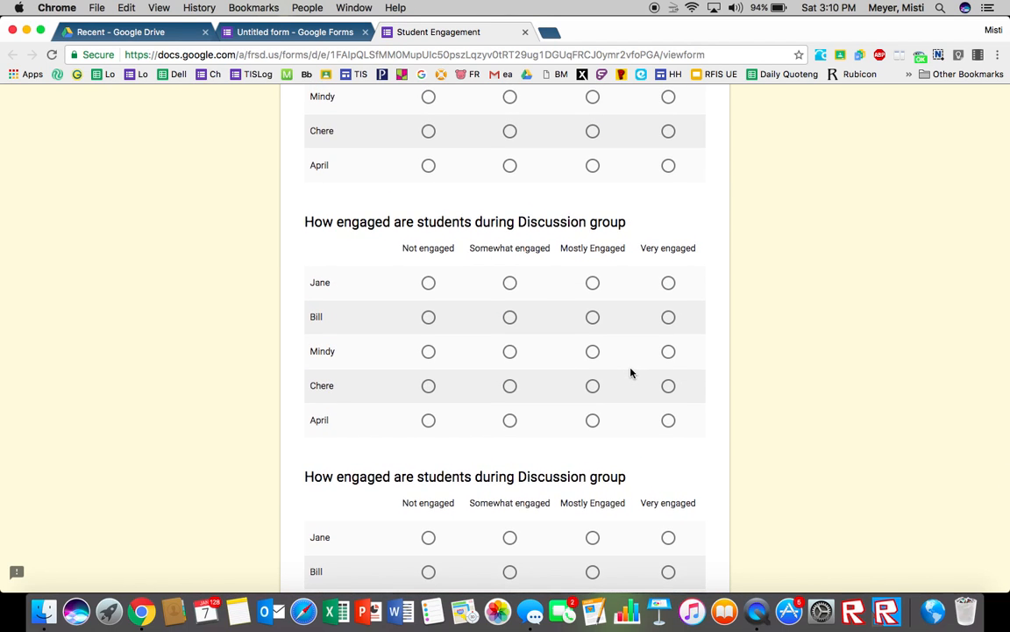
pyautogui.scroll(8, 630, 372)
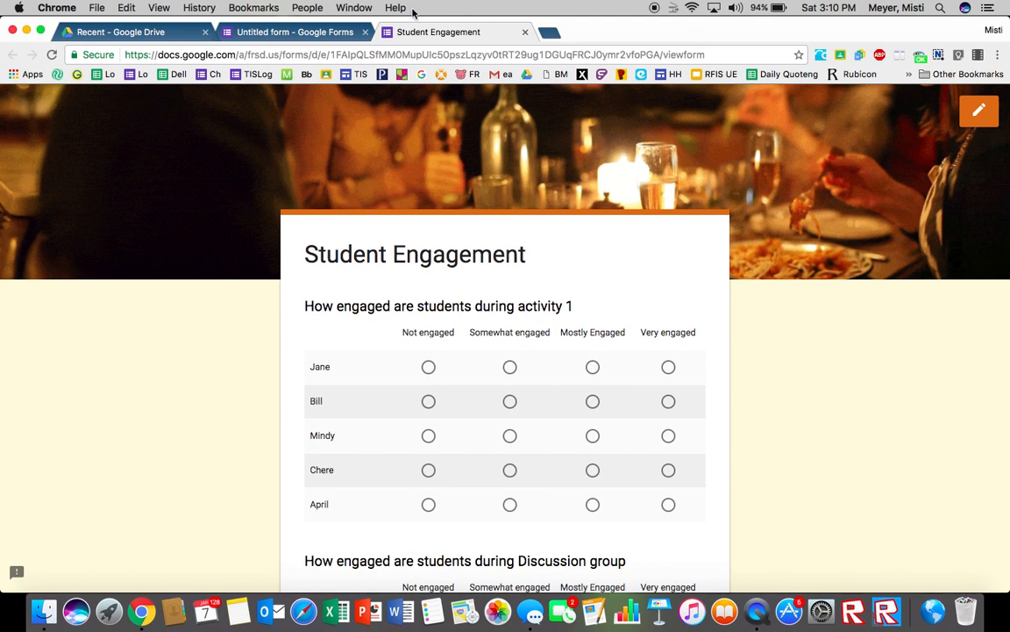
# Step: Return to the form editor, check the Responses tab, and go back to Questions
pyautogui.click(329, 32)
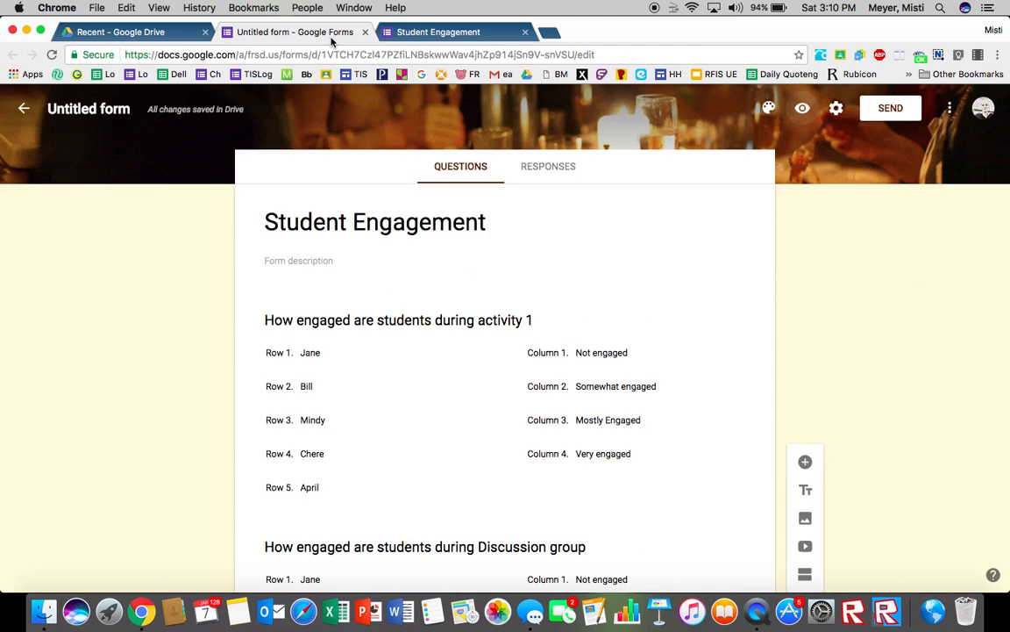
pyautogui.click(549, 168)
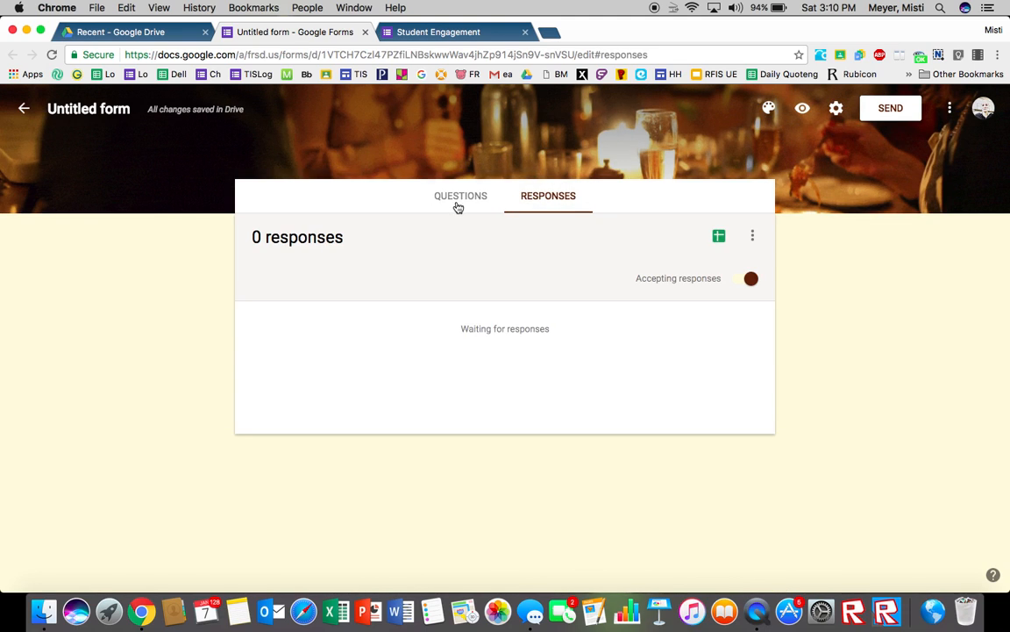
pyautogui.click(457, 202)
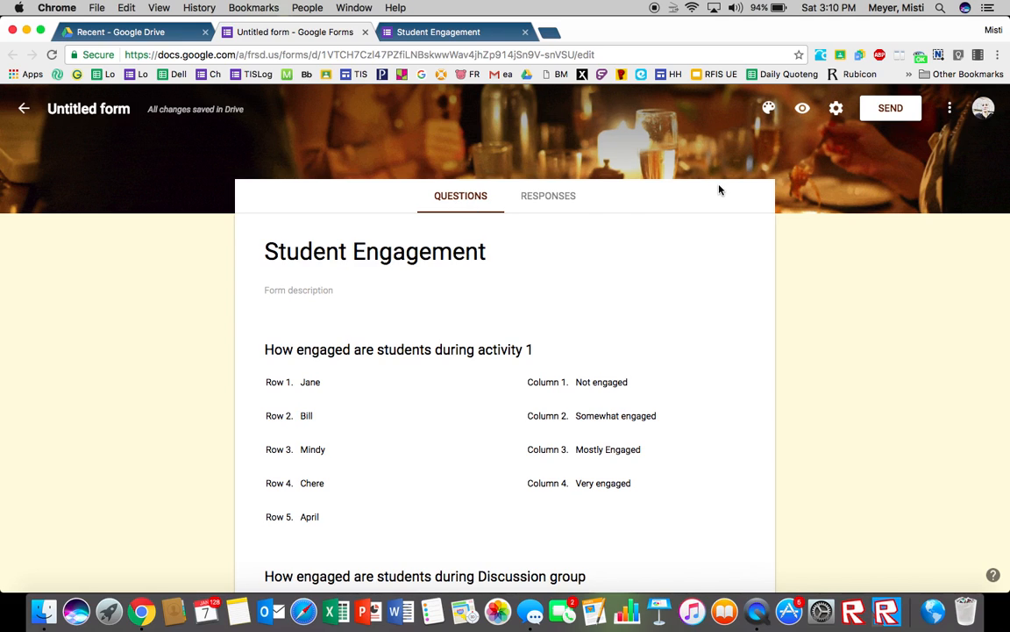
# Step: Preview the form again and rate activity 1: Jane Not engaged, Bill and Mindy Somewhat engaged, Chere Mostly Engaged
pyautogui.click(803, 110)
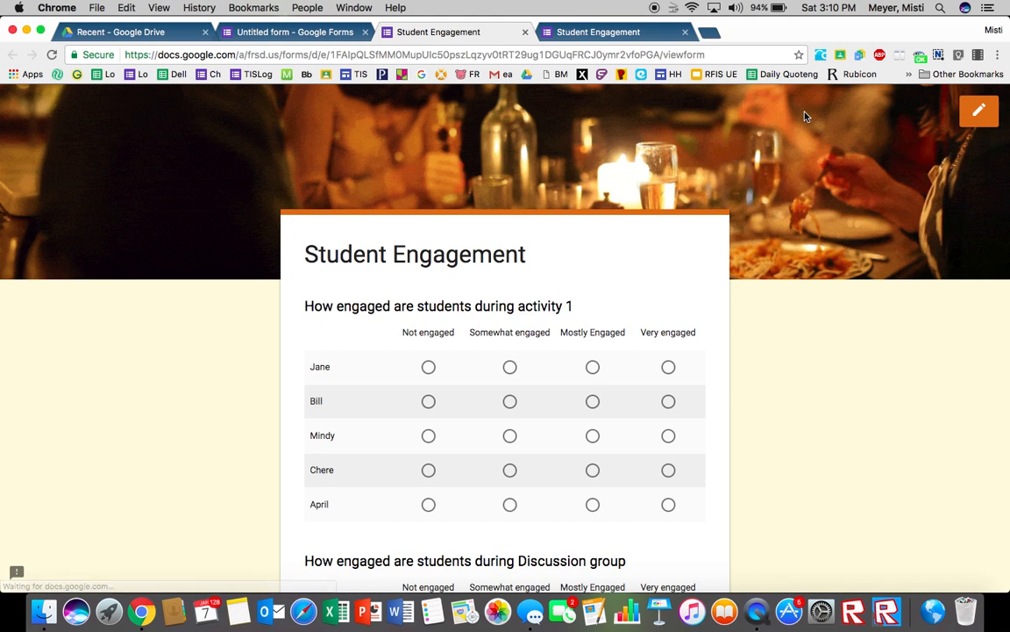
pyautogui.scroll(-3, 533, 354)
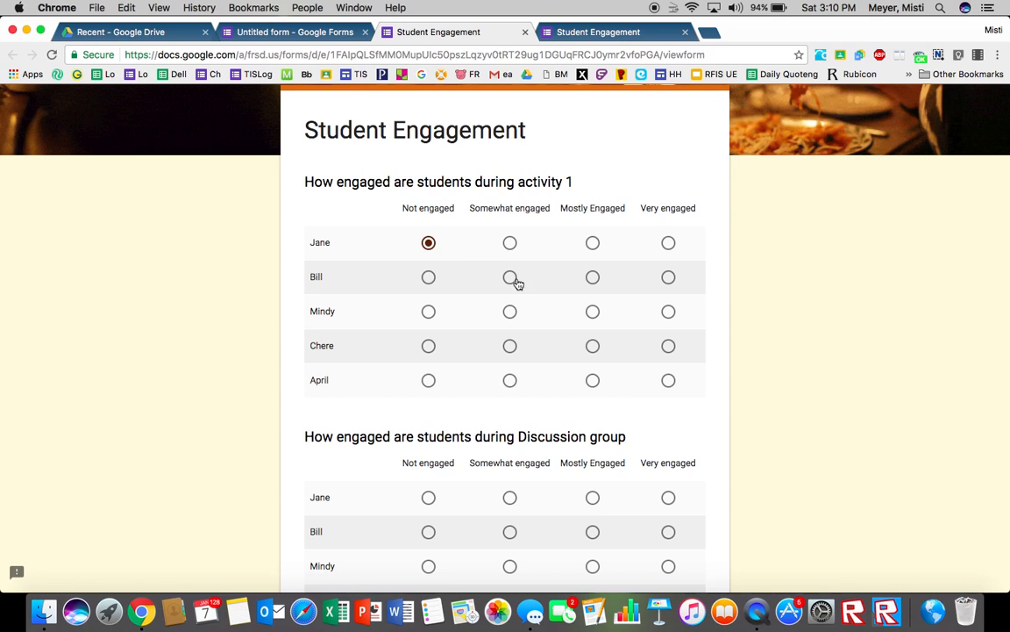
pyautogui.click(508, 278)
pyautogui.click(509, 313)
pyautogui.click(594, 347)
# Step: Rate the Discussion group: Jane Mostly Engaged, Bill and Mindy Somewhat engaged, Chere Mostly Engaged, April Not engaged
pyautogui.scroll(-3, 599, 353)
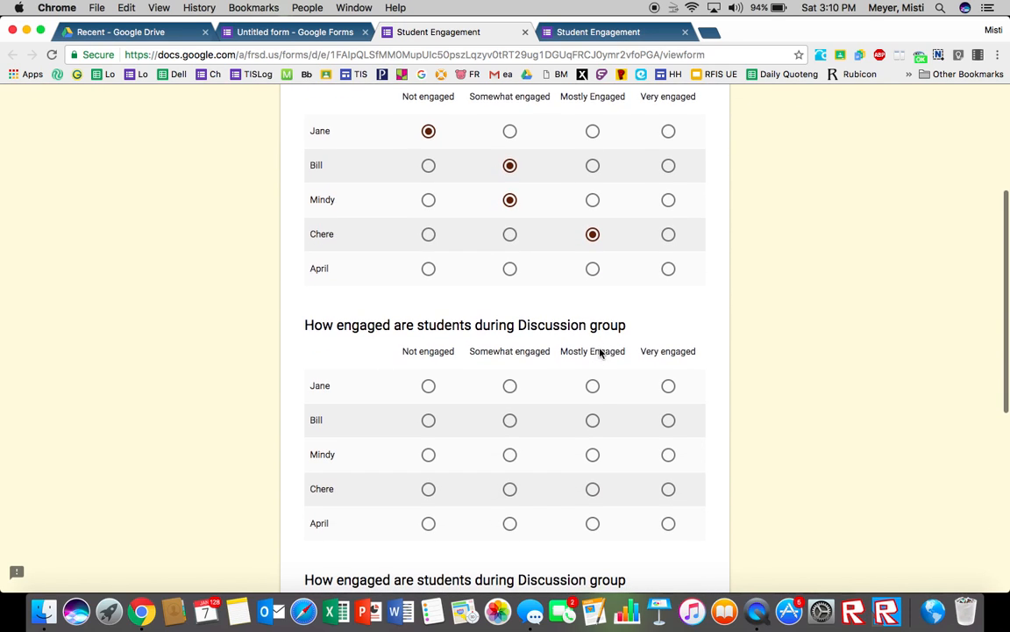
pyautogui.click(593, 387)
pyautogui.click(511, 420)
pyautogui.click(511, 453)
pyautogui.click(594, 490)
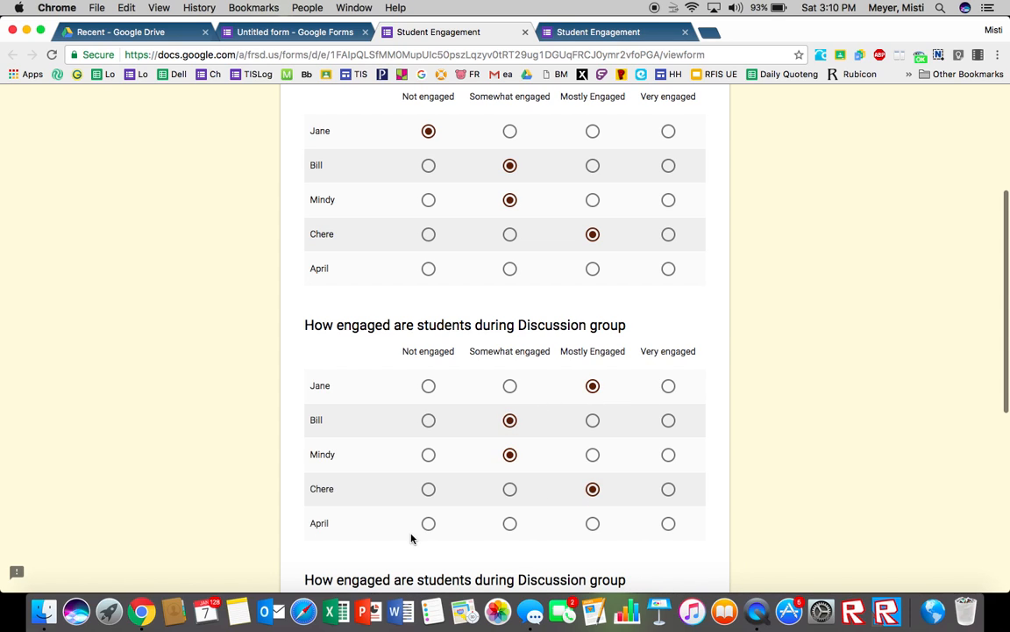
pyautogui.click(428, 524)
# Step: Rate the duplicated Discussion group question: Jane Not engaged, Bill, Chere and April Somewhat engaged
pyautogui.scroll(-3, 431, 532)
pyautogui.click(428, 474)
pyautogui.click(509, 508)
pyautogui.scroll(-2, 511, 513)
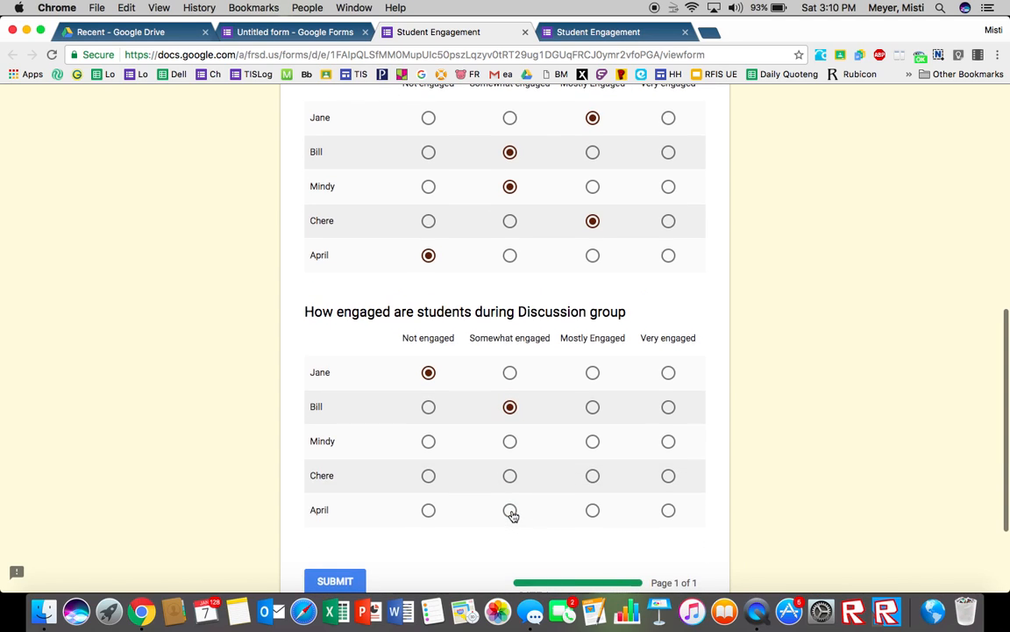
pyautogui.click(510, 476)
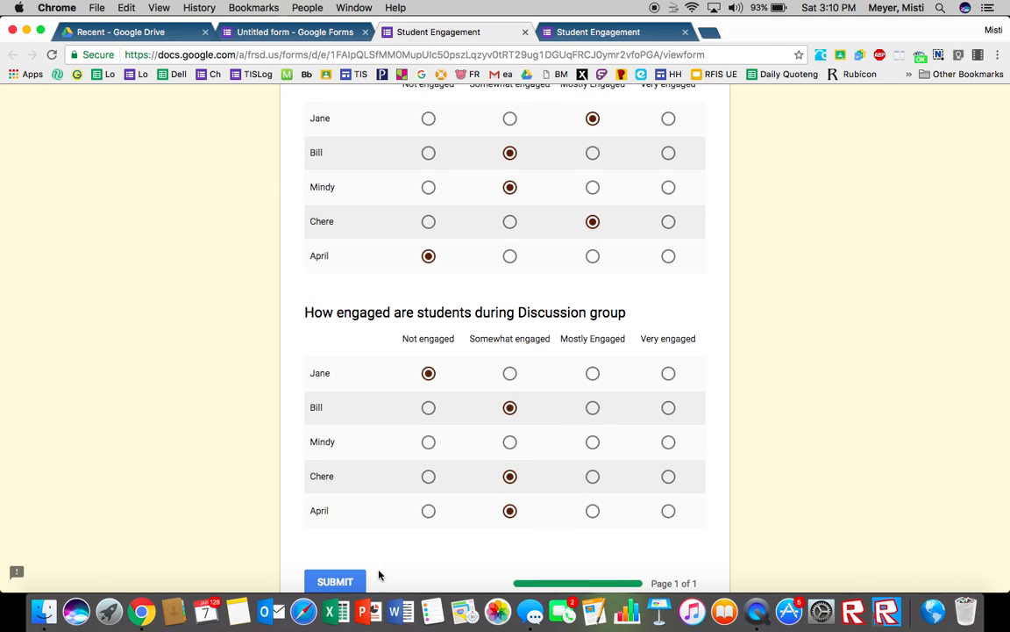
# Step: Submit the sample response and start another response
pyautogui.click(353, 581)
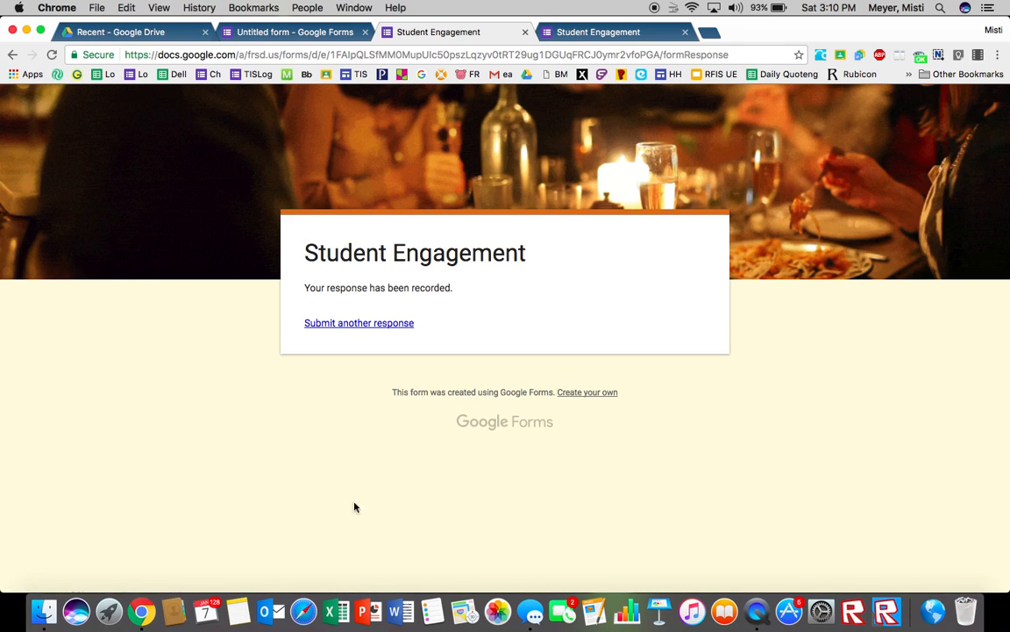
pyautogui.click(376, 326)
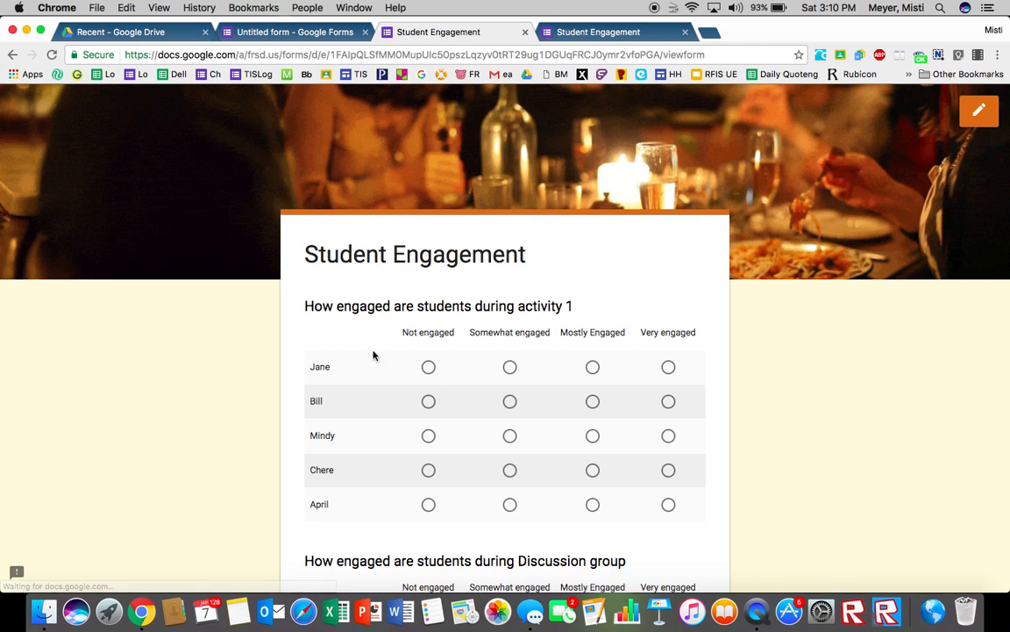
# Step: Rate activity 1: Jane, Chere and April Not engaged, Bill and Mindy Somewhat engaged
pyautogui.click(438, 371)
pyautogui.click(511, 402)
pyautogui.click(508, 435)
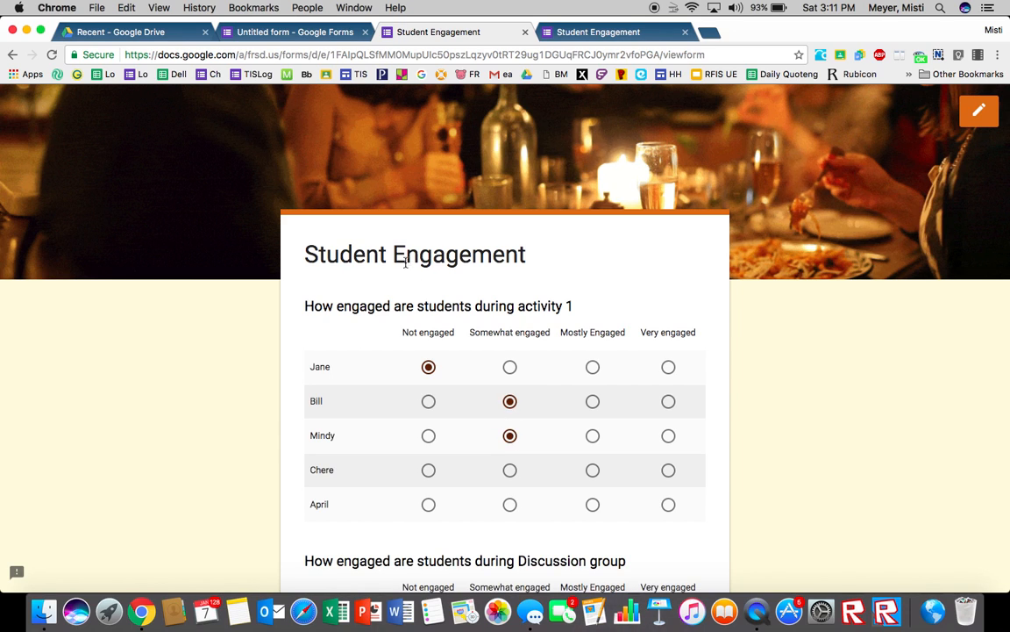
pyautogui.click(428, 471)
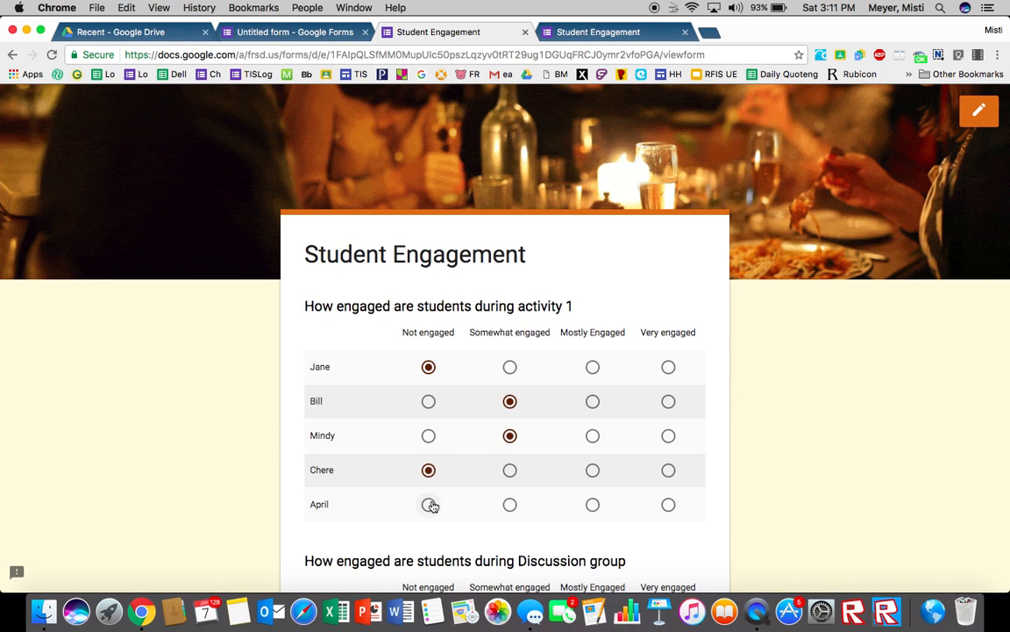
pyautogui.click(429, 506)
# Step: Rate the Discussion group: Jane, Chere and April Not engaged, Bill and Mindy Somewhat engaged
pyautogui.scroll(-3, 429, 504)
pyautogui.click(428, 492)
pyautogui.click(510, 526)
pyautogui.click(510, 560)
pyautogui.scroll(-3, 474, 526)
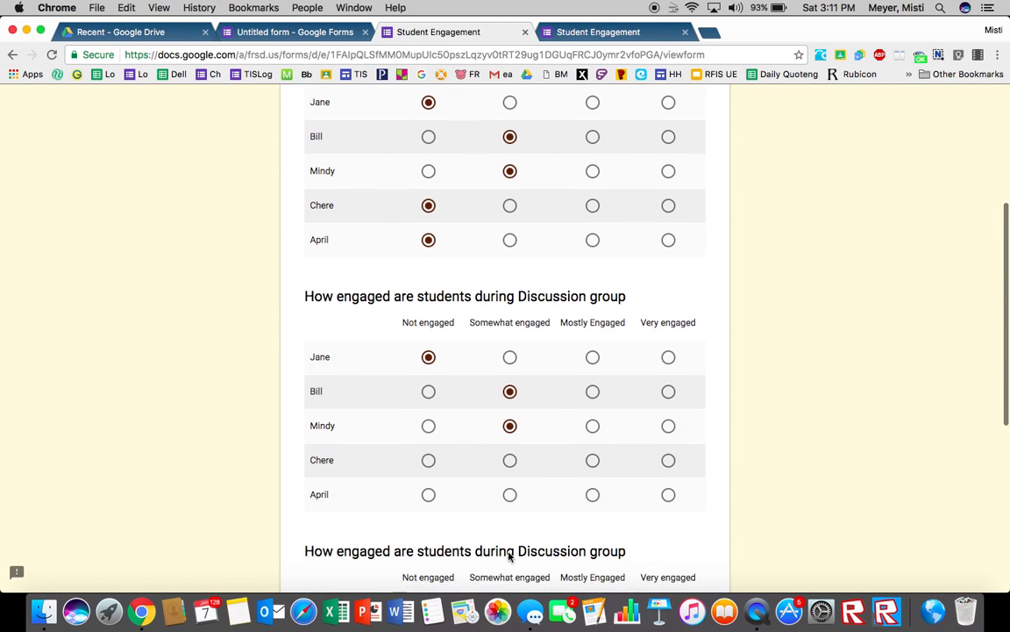
pyautogui.click(429, 460)
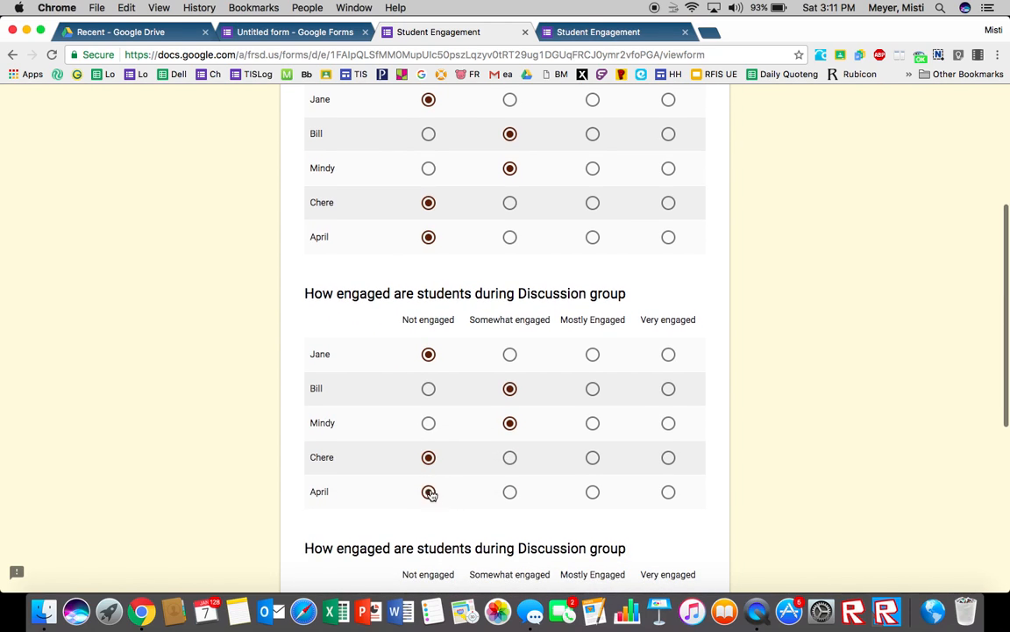
# Step: Rate the duplicated Discussion group: Jane Not engaged, Bill, Mindy, Chere and April Somewhat engaged
pyautogui.scroll(-3, 430, 494)
pyautogui.click(428, 477)
pyautogui.click(510, 512)
pyautogui.click(511, 545)
pyautogui.scroll(-2, 513, 544)
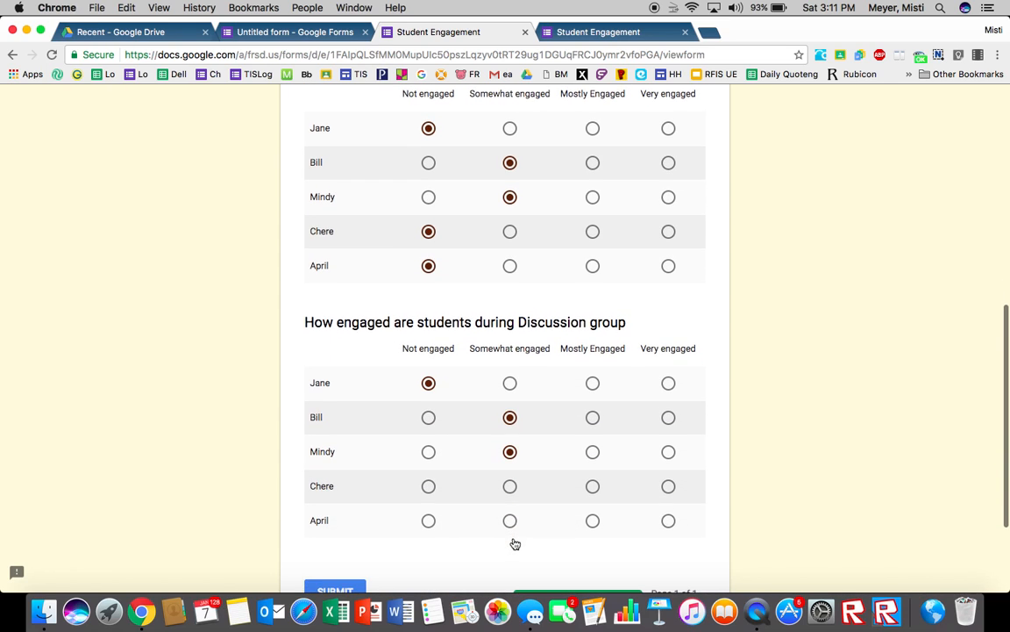
pyautogui.click(511, 519)
pyautogui.click(510, 485)
pyautogui.scroll(-2, 507, 491)
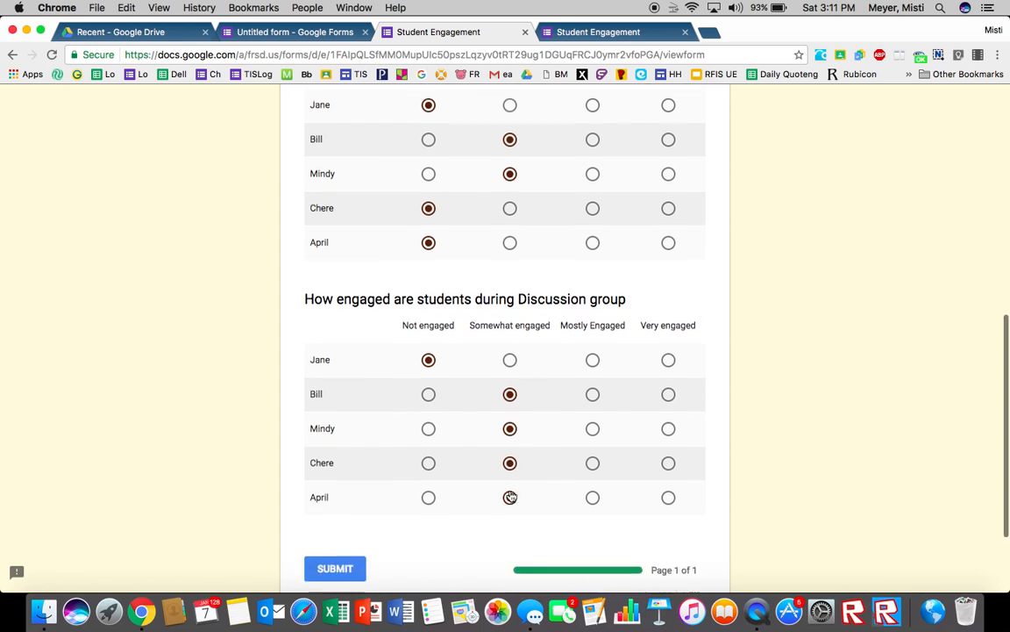
# Step: Submit this response and open a fresh blank response
pyautogui.click(338, 501)
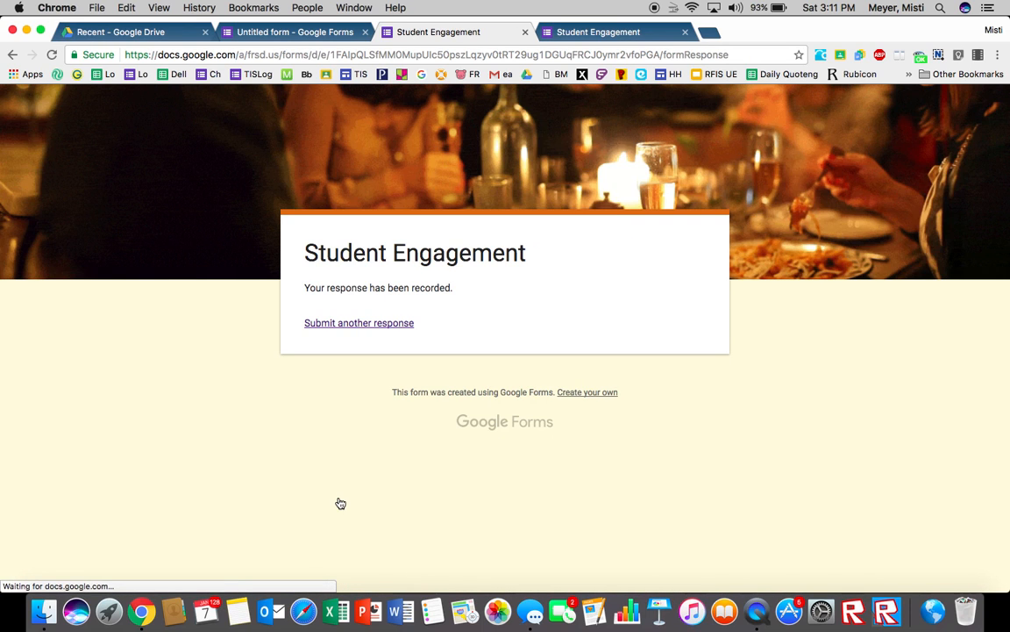
pyautogui.click(359, 330)
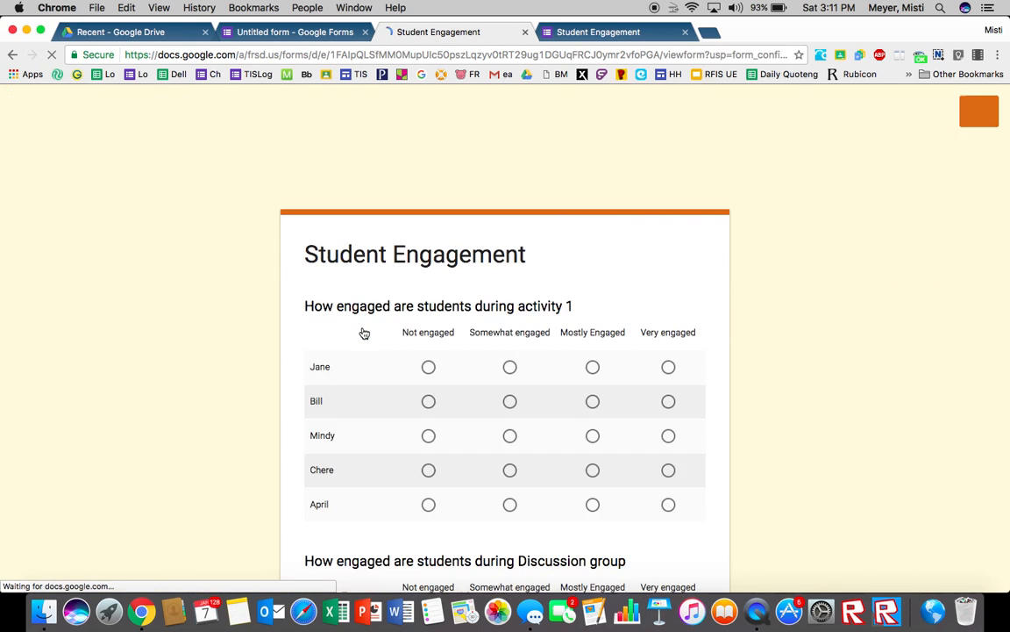
# Step: Rate activity 1: Jane Not engaged, Bill, Mindy, Chere and April Very engaged
pyautogui.click(429, 367)
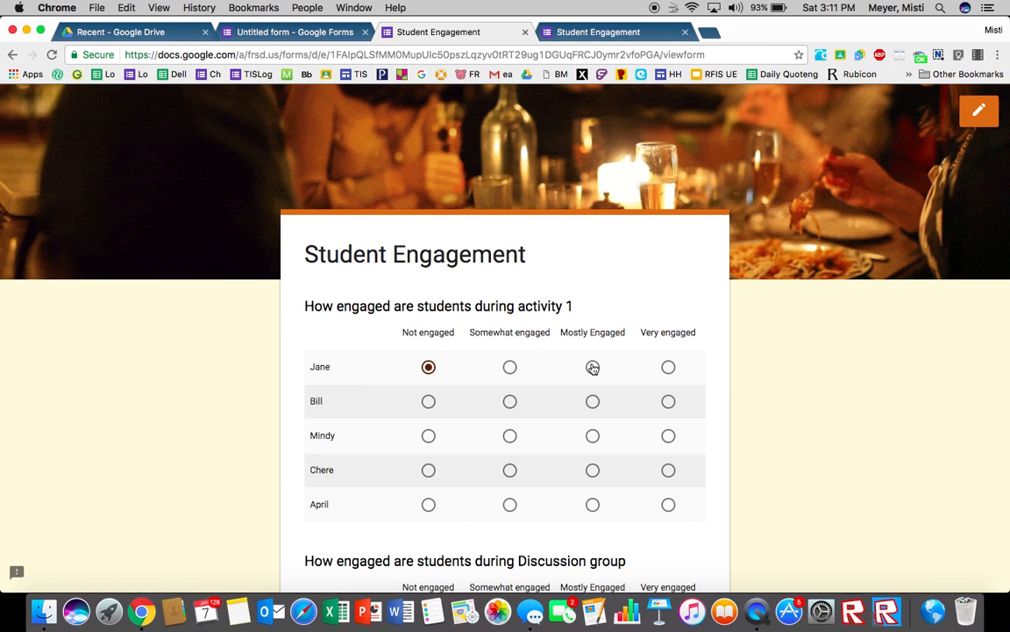
pyautogui.click(669, 401)
pyautogui.click(669, 436)
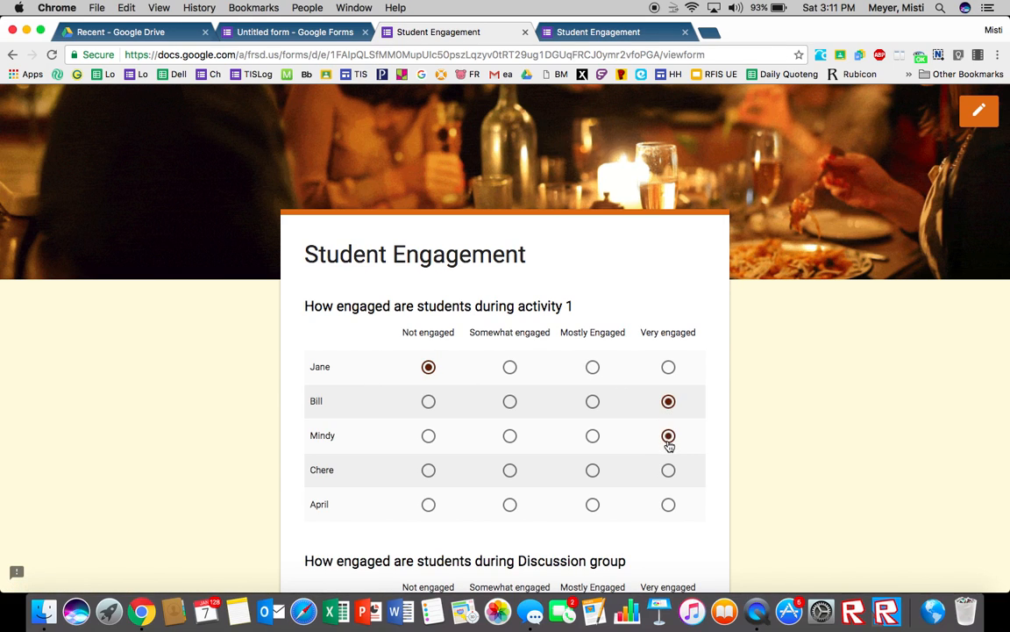
pyautogui.click(668, 470)
pyautogui.click(669, 504)
pyautogui.scroll(-4, 668, 505)
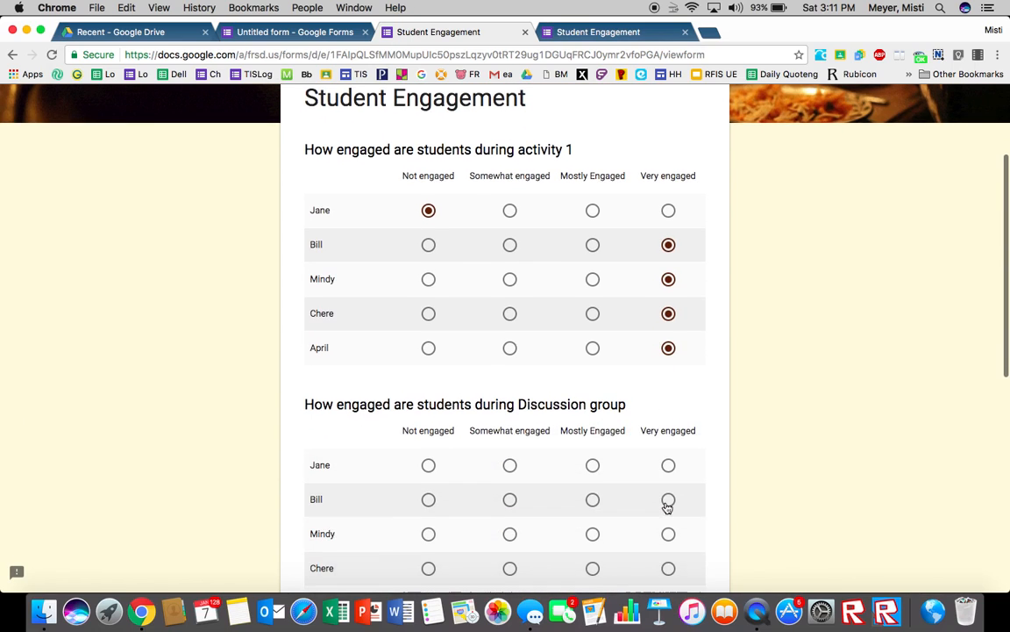
# Step: Rate the Discussion group: Bill and Chere Mostly Engaged, Mindy Very engaged
pyautogui.click(593, 499)
pyautogui.click(669, 535)
pyautogui.click(593, 569)
# Step: Rate Jane, Bill, Mindy and Chere Mostly Engaged in the duplicated Discussion group and submit the response
pyautogui.scroll(-4, 593, 568)
pyautogui.click(592, 565)
pyautogui.scroll(-3, 593, 566)
pyautogui.click(593, 565)
pyautogui.click(593, 531)
pyautogui.click(593, 489)
pyautogui.scroll(-3, 592, 495)
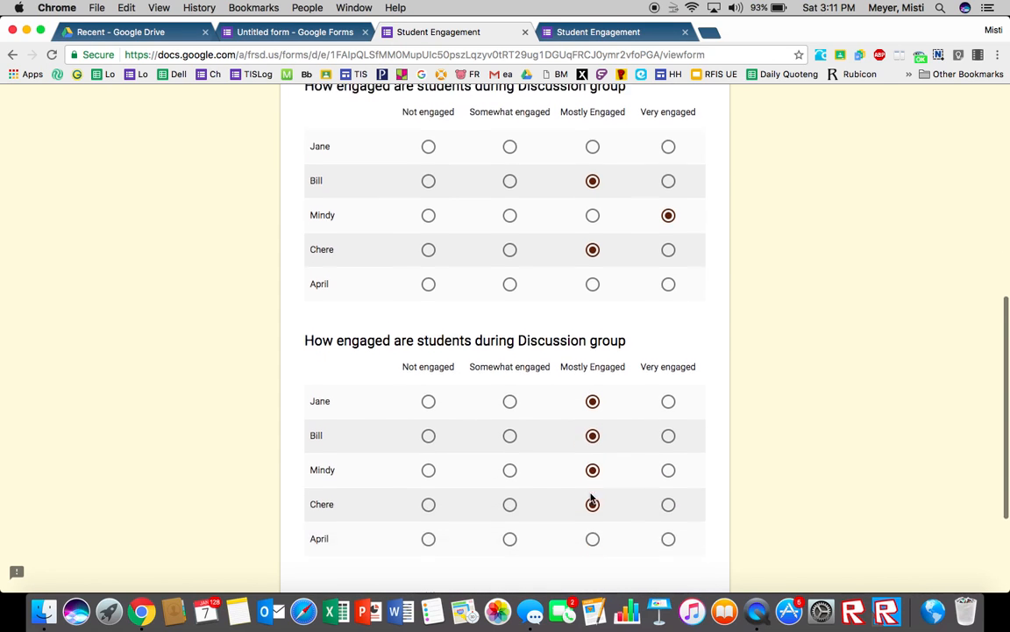
pyautogui.click(593, 512)
pyautogui.click(349, 579)
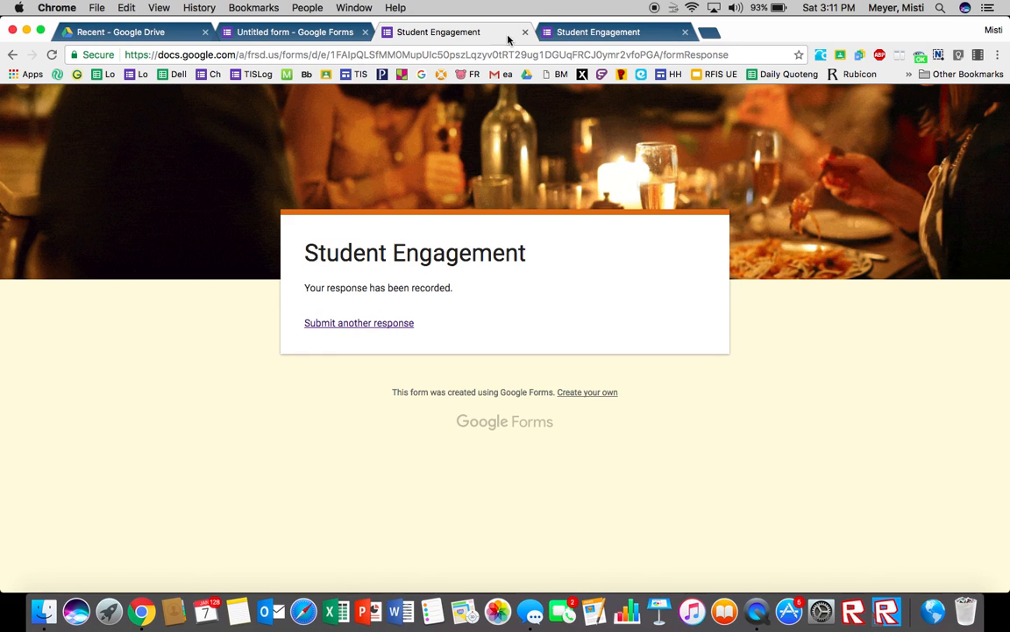
# Step: Return to the form editor and review the summary charts of the collected responses
pyautogui.click(333, 33)
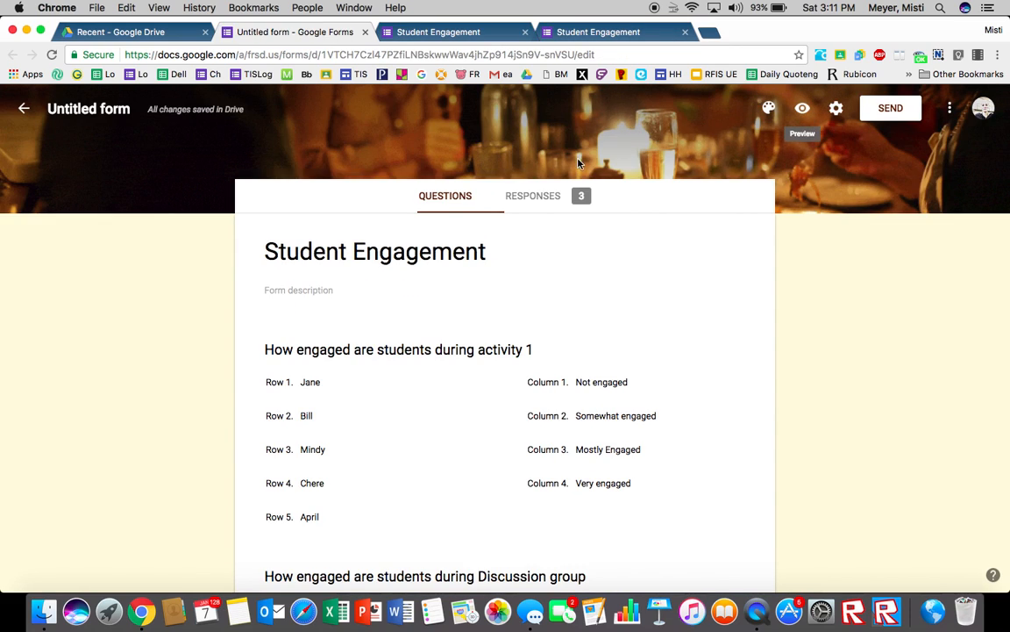
pyautogui.click(544, 198)
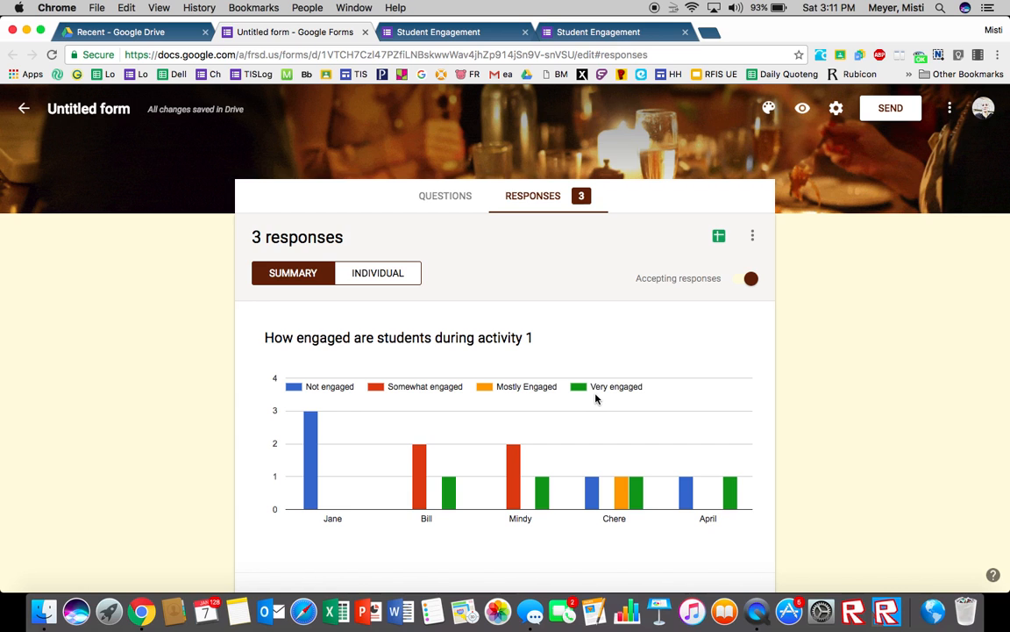
pyautogui.scroll(-10, 595, 398)
pyautogui.scroll(-3, 595, 399)
pyautogui.scroll(5, 596, 401)
pyautogui.scroll(3, 596, 404)
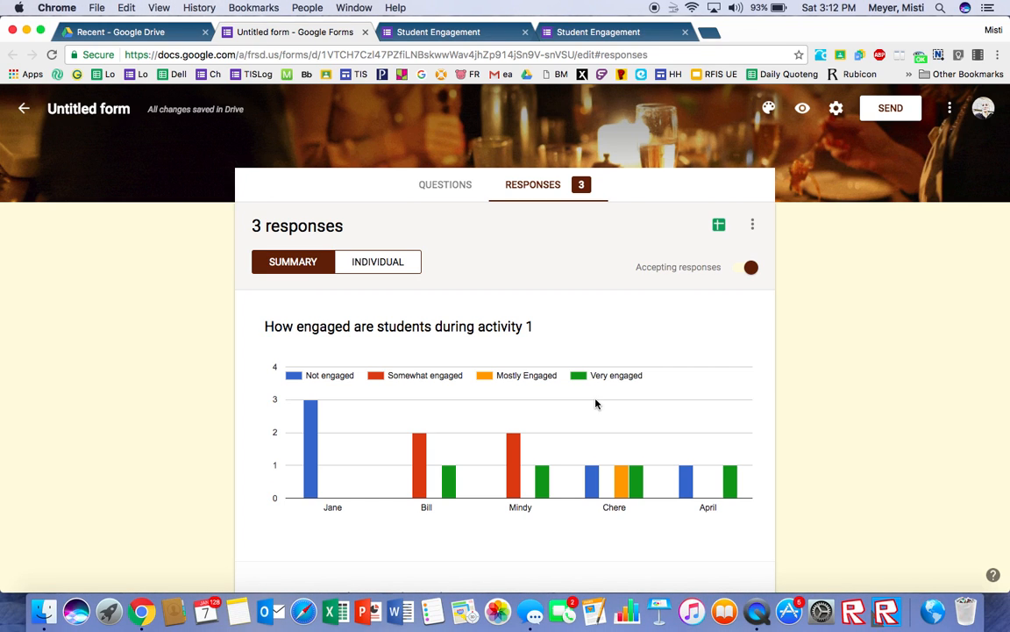
# Step: Switch to the individual responses view and scroll through the first response
pyautogui.click(365, 268)
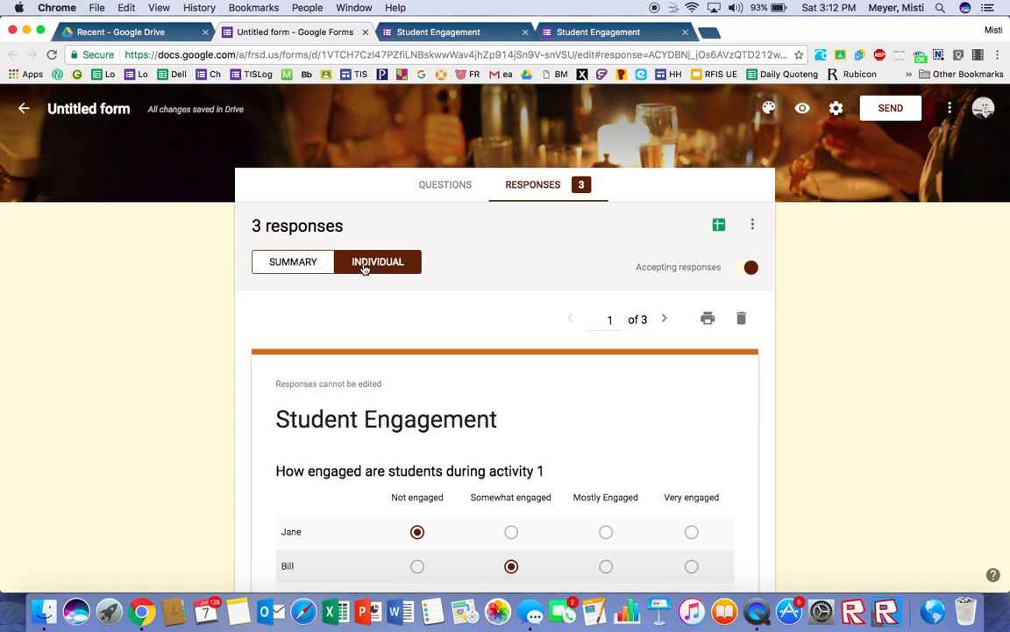
pyautogui.scroll(-5, 364, 268)
pyautogui.scroll(-3, 365, 269)
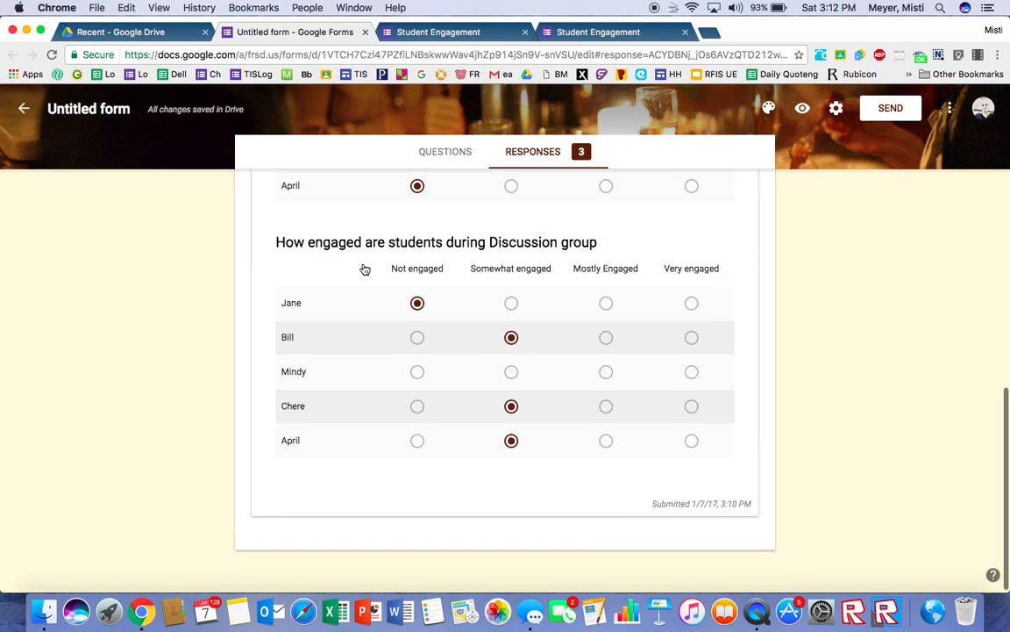
pyautogui.scroll(5, 365, 269)
pyautogui.scroll(3, 365, 268)
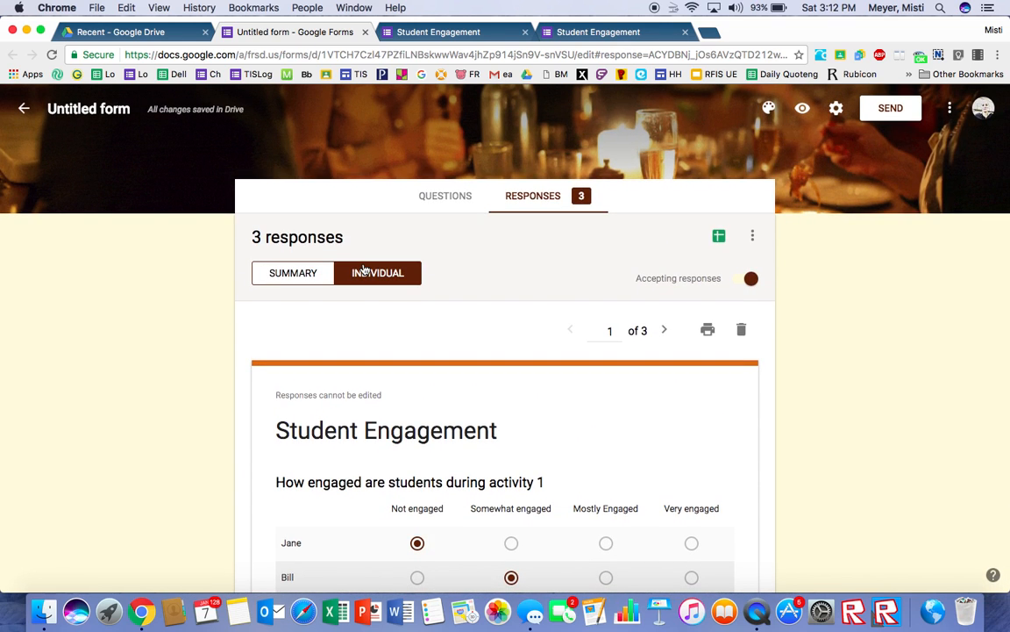
# Step: Switch back to the response summary and scroll through the question charts
pyautogui.click(289, 275)
pyautogui.scroll(-5, 289, 275)
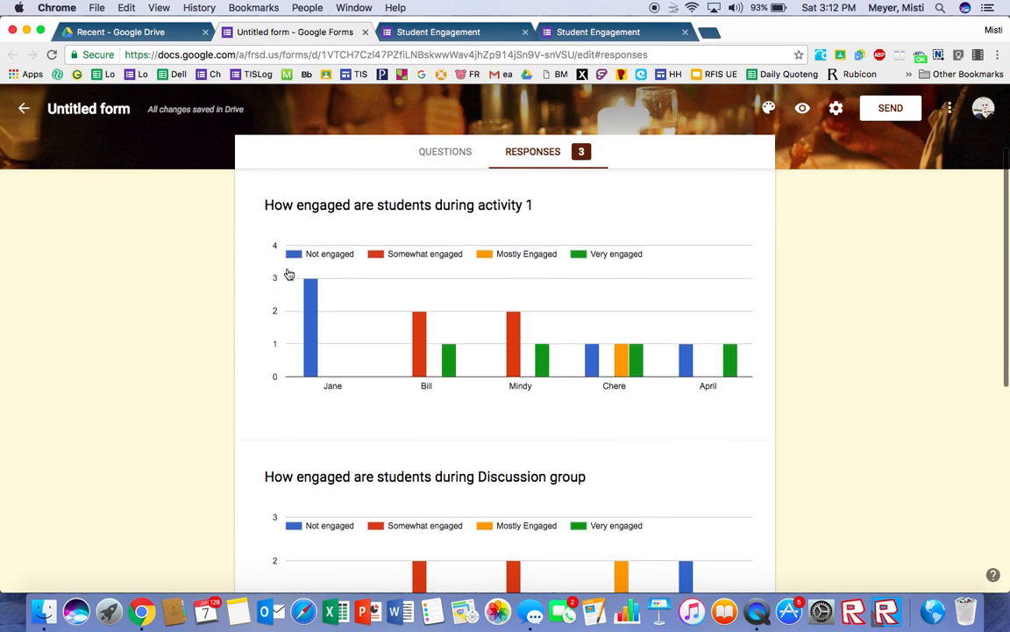
pyautogui.scroll(5, 289, 275)
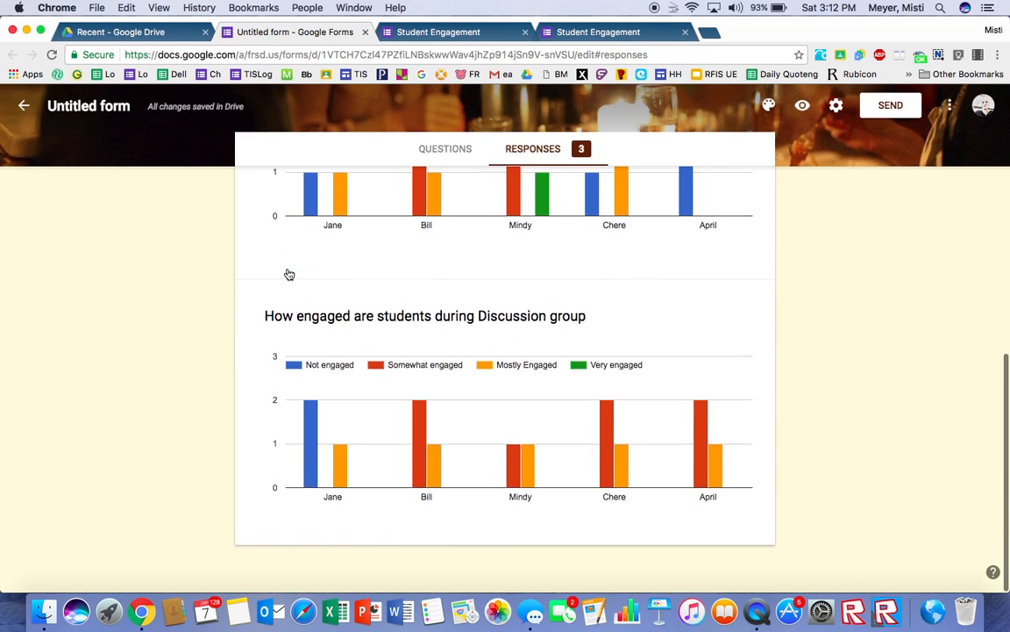